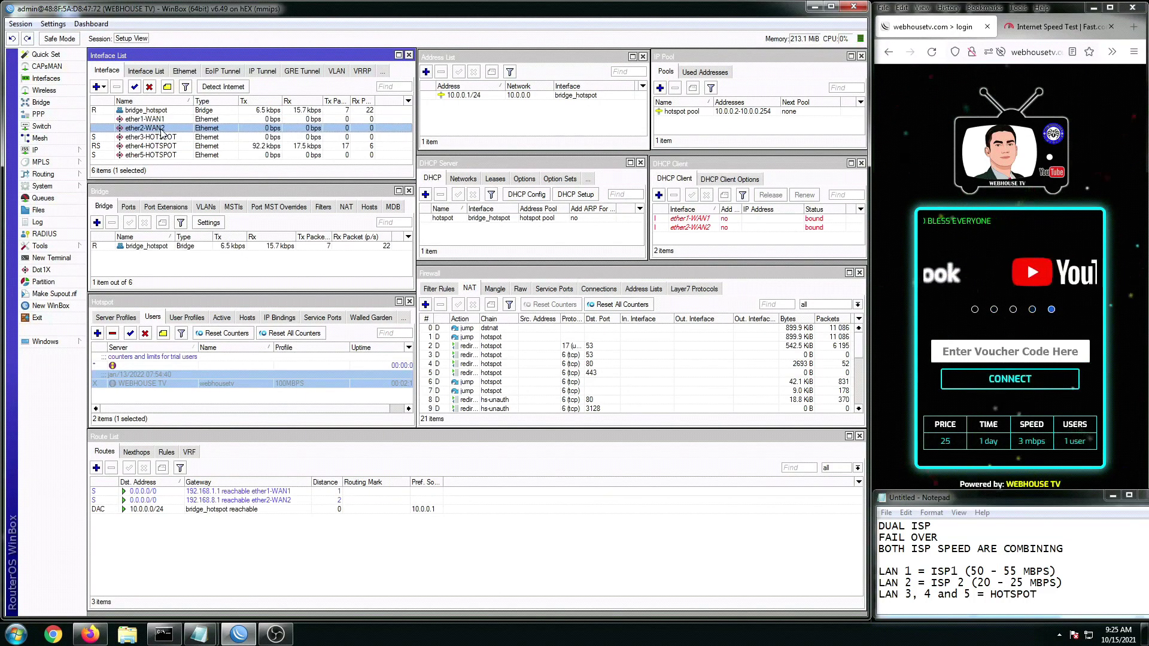
Step: Inspect the ether4/ether5-HOTSPOT interfaces and the disabled ether2-WAN2 DHCP client
{"action": "left_click", "coordinate": [159, 147]}
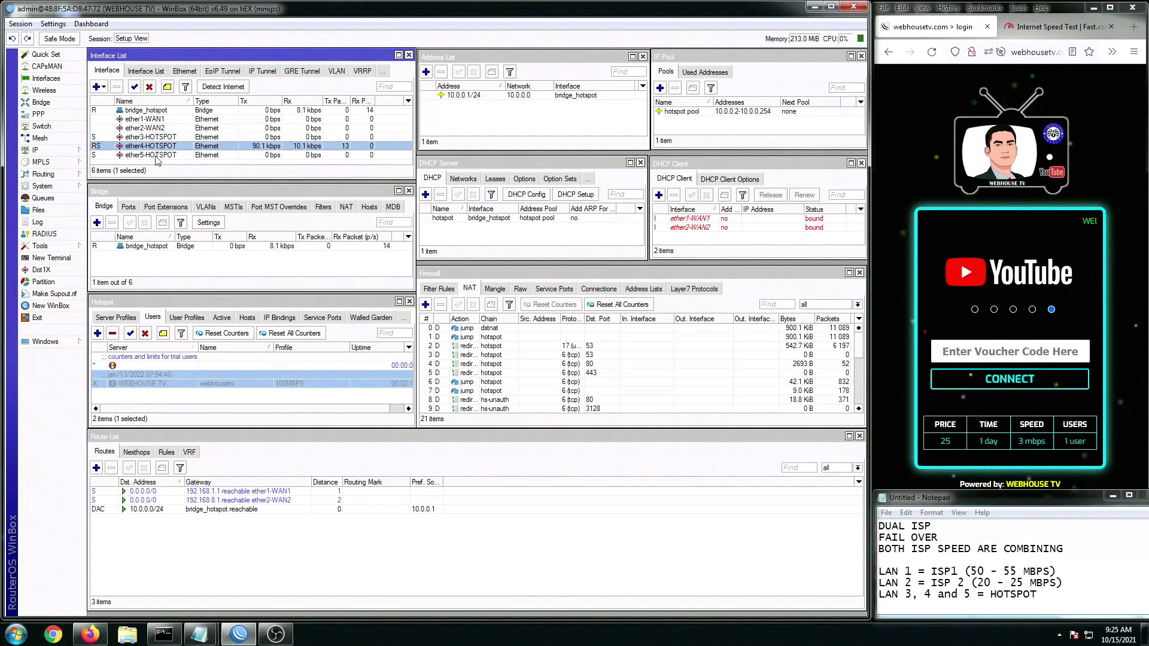
{"action": "left_click", "coordinate": [156, 155]}
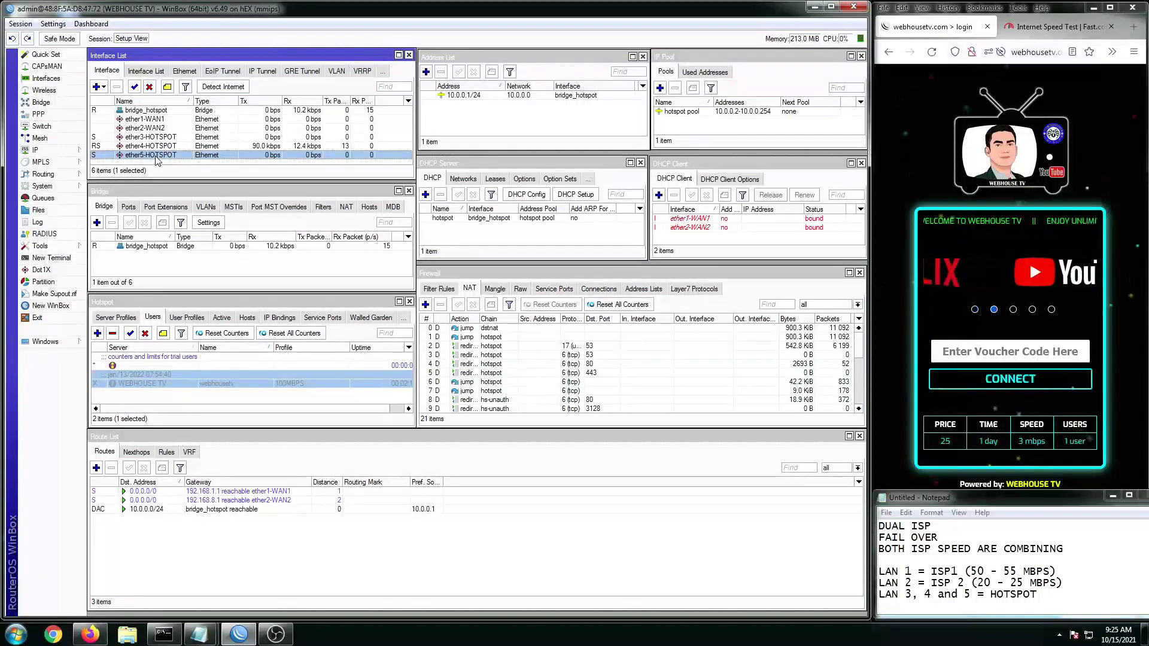
{"action": "left_click", "coordinate": [689, 219]}
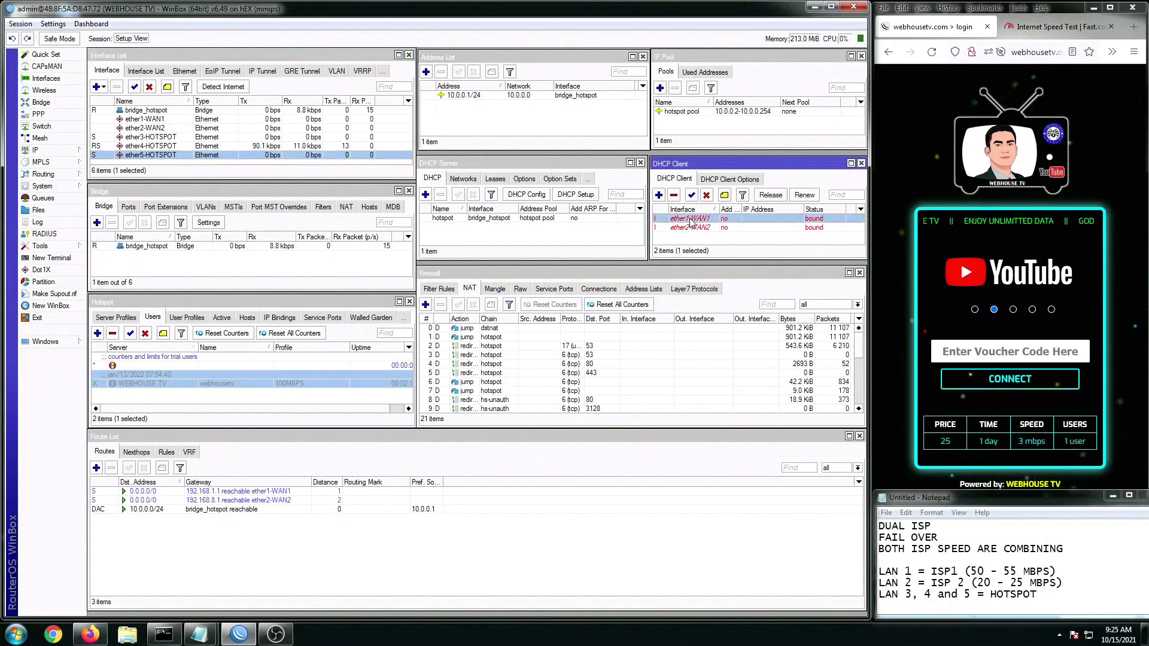
{"action": "left_click", "coordinate": [691, 228]}
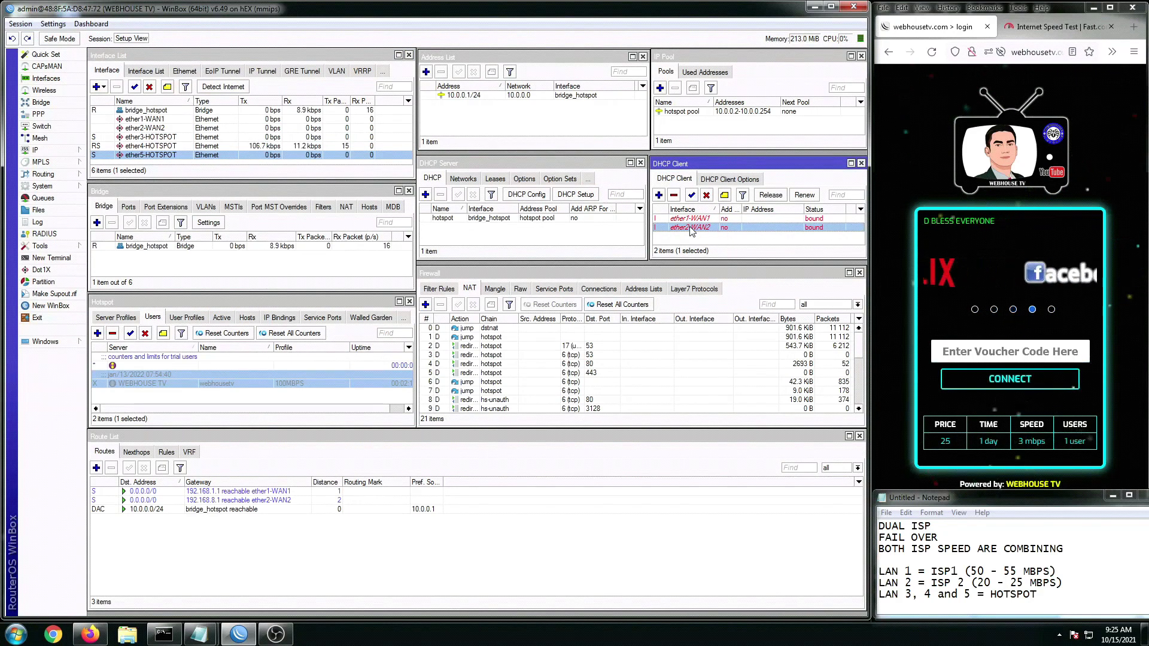
Step: Re-enable the ether1-WAN1 DHCP client, noting ISP1's 50–55 Mbps speed
{"action": "left_click", "coordinate": [692, 221]}
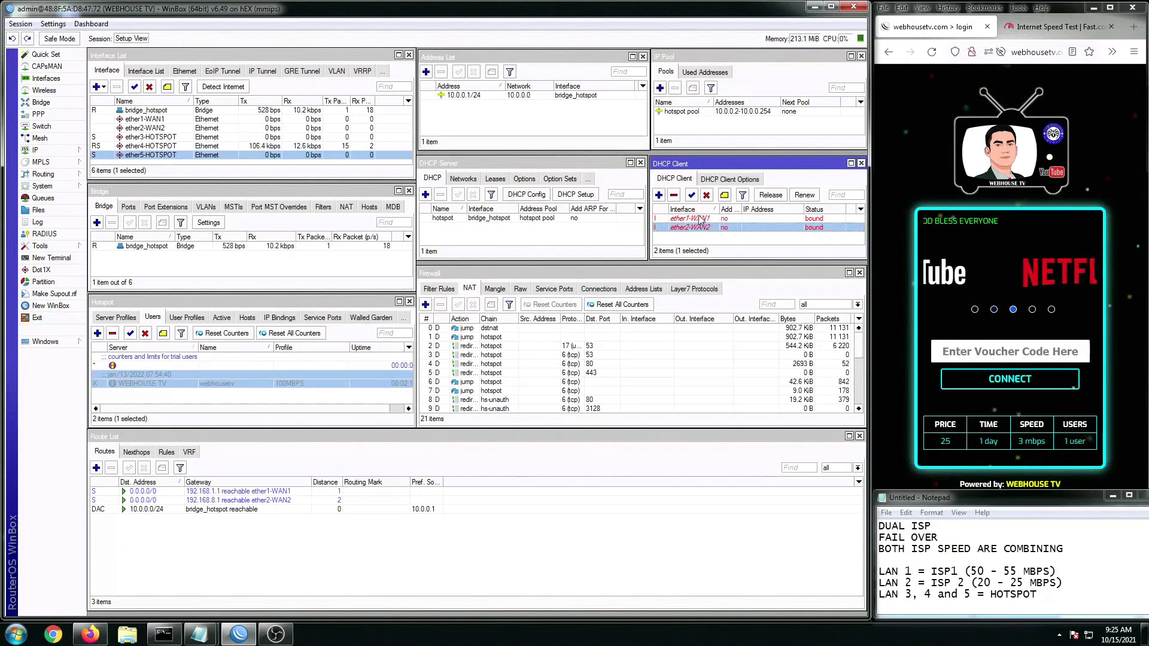
{"action": "left_click_drag", "start_coordinate": [965, 571], "coordinate": [1040, 571]}
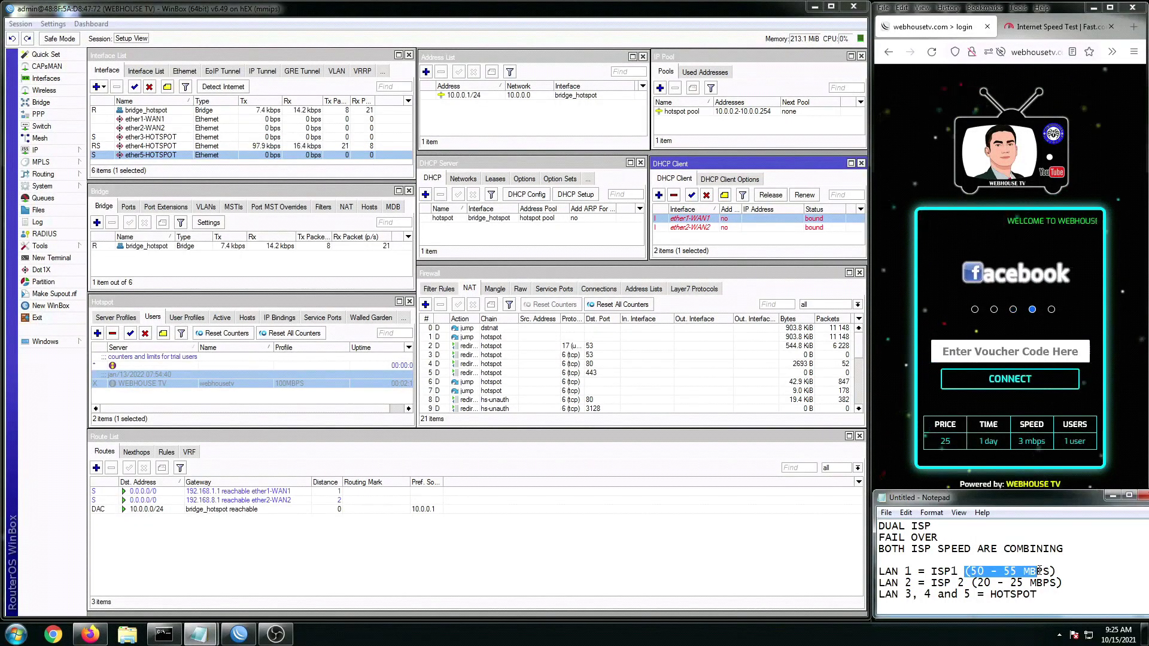
{"action": "left_click", "coordinate": [704, 236]}
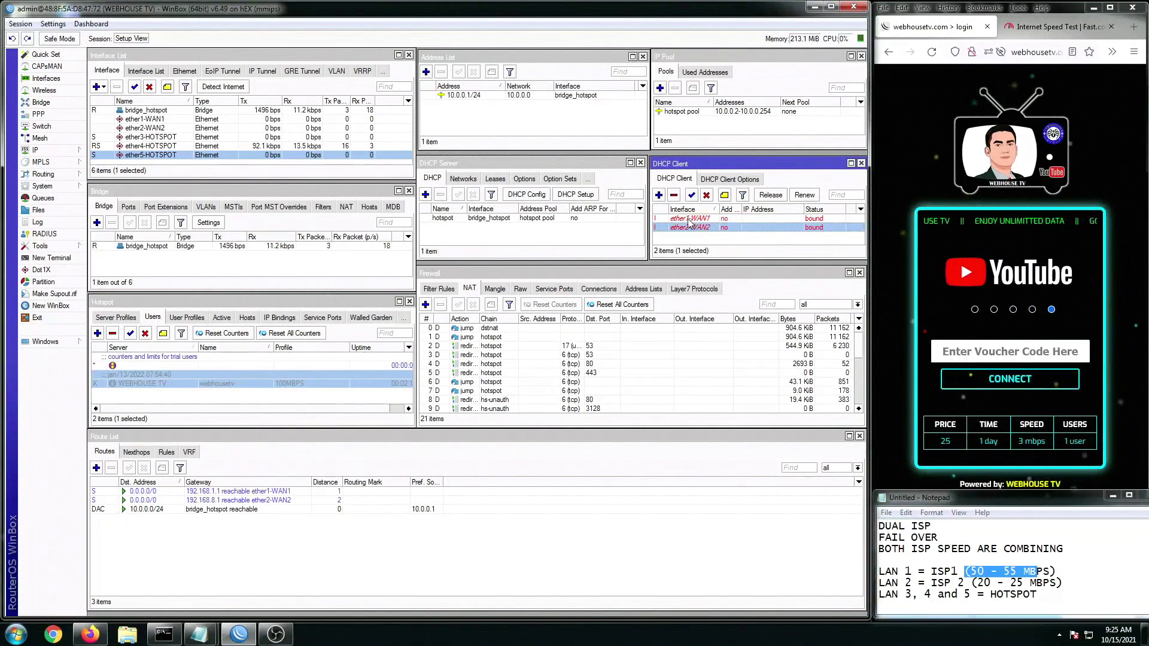
{"action": "left_click", "coordinate": [689, 219]}
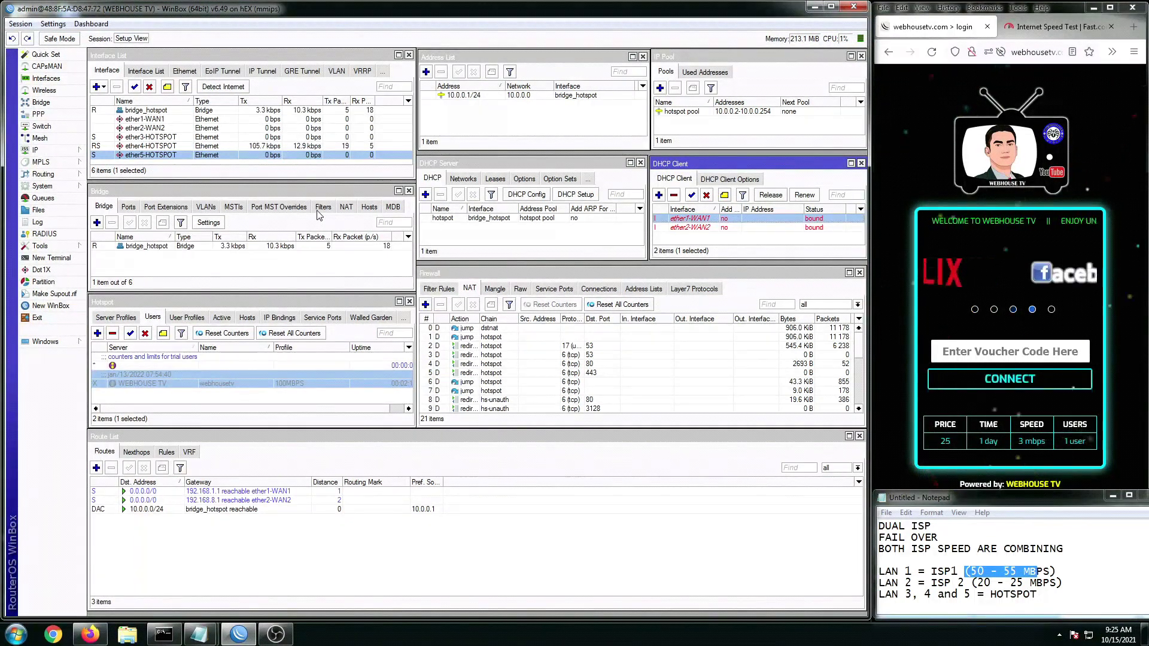
Step: Confirm ether1-WAN1 bound at 192.168.1.121/24 and enable hotspot user WEBHOUSE TV
{"action": "left_click", "coordinate": [691, 227]}
{"action": "left_click", "coordinate": [694, 219]}
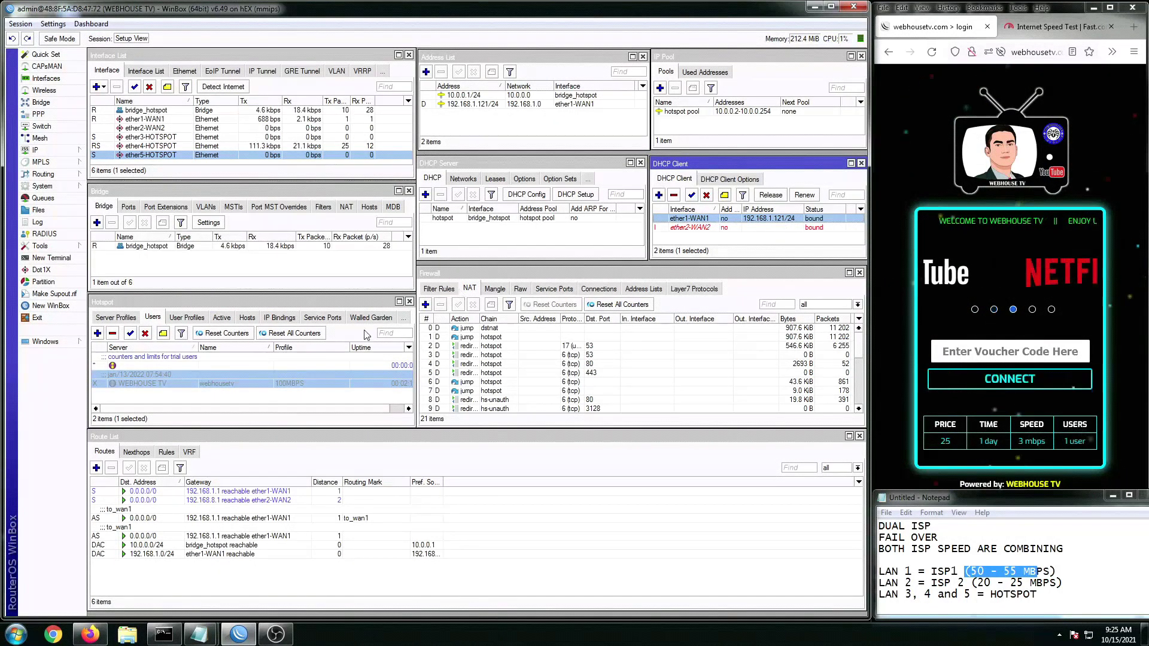
{"action": "left_click", "coordinate": [178, 373]}
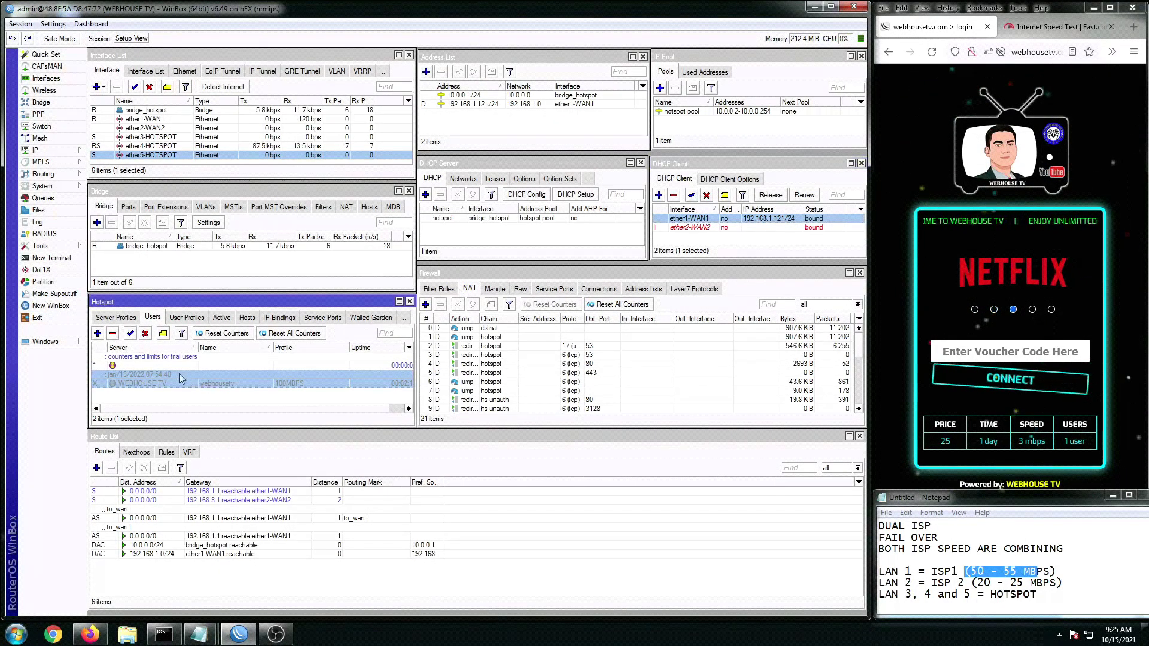
{"action": "left_click", "coordinate": [130, 334]}
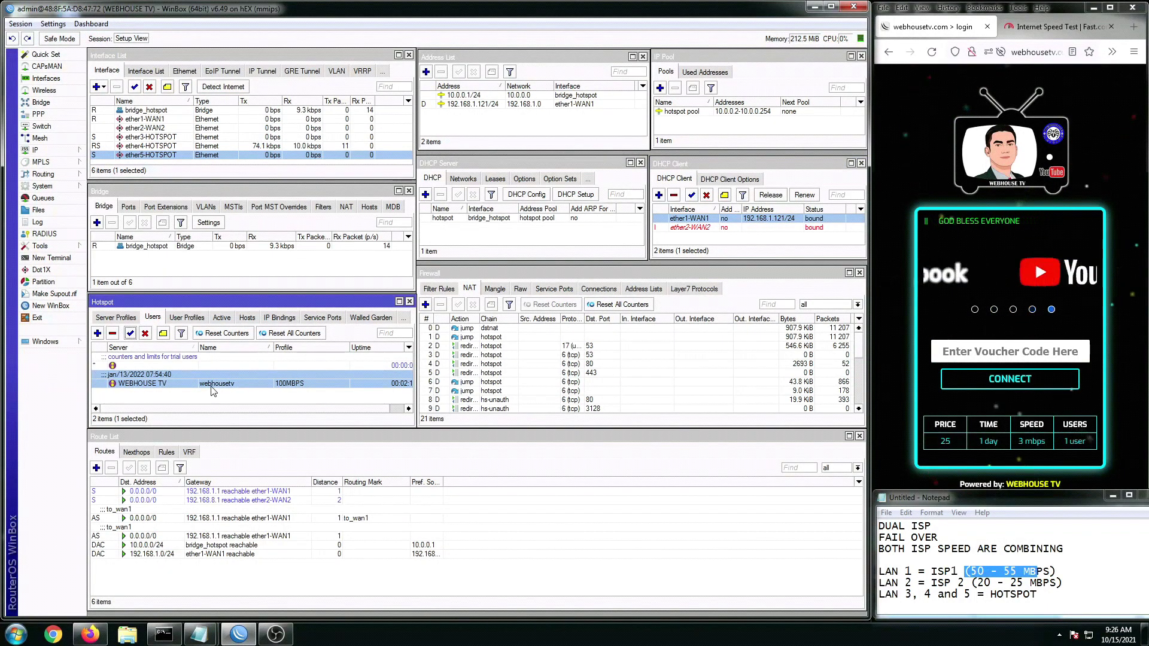
{"action": "left_click", "coordinate": [152, 146]}
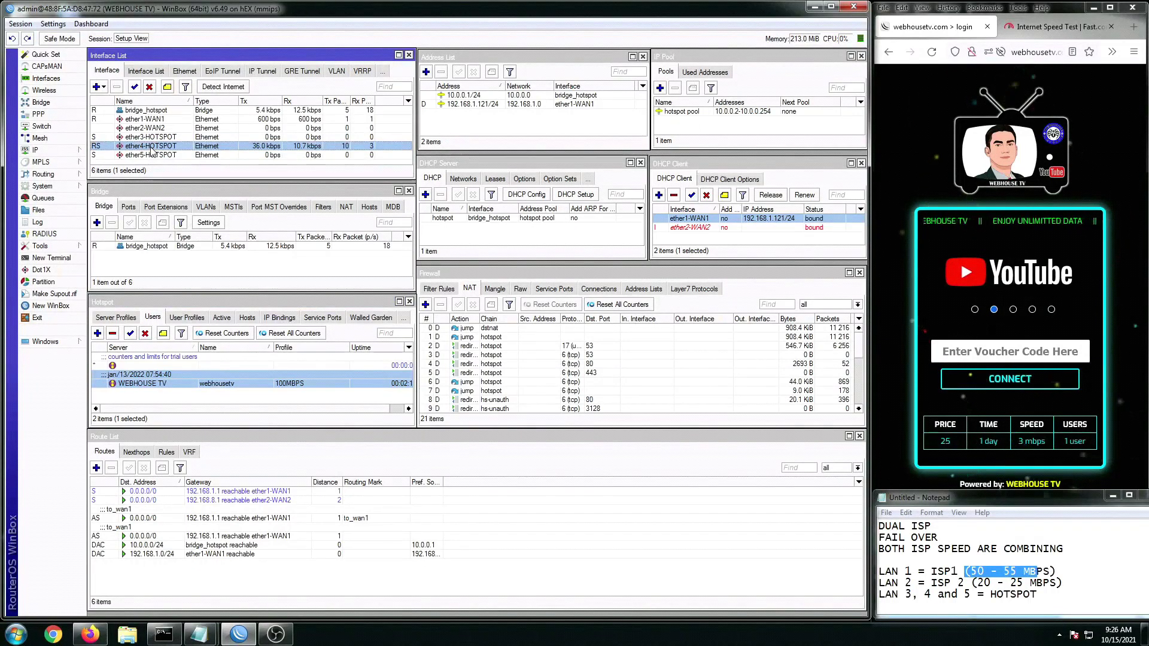
Step: Log into the hotspot with the voucher code and view the session status showing 29d 23h left
{"action": "left_click", "coordinate": [993, 351]}
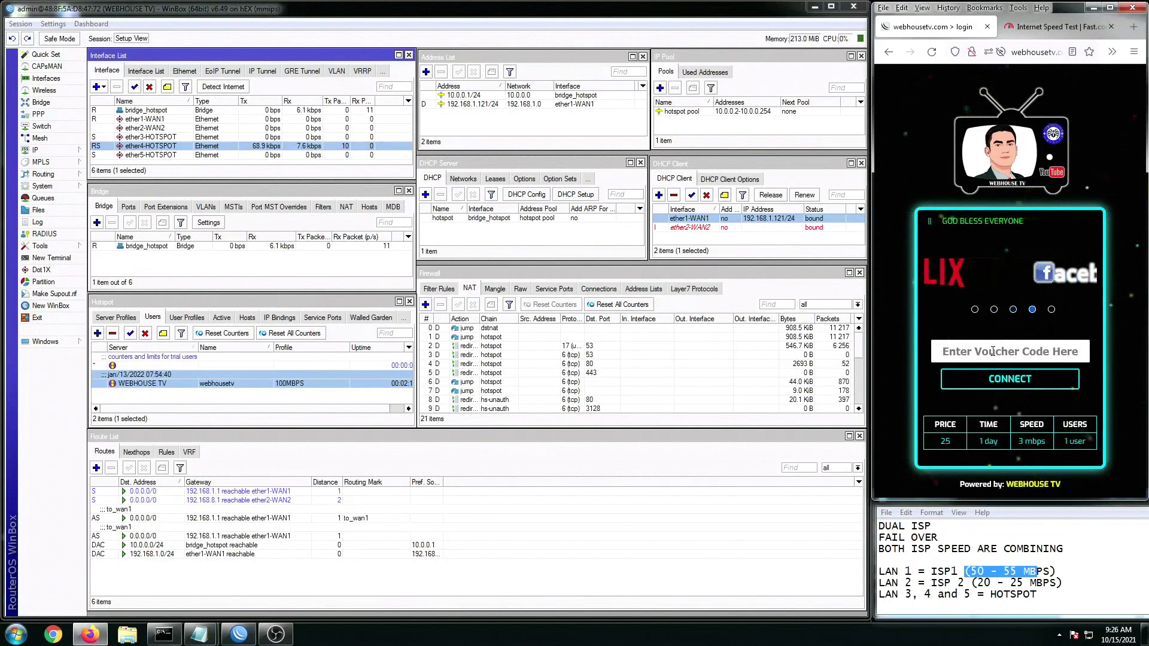
{"action": "type", "text": "webhouse"}
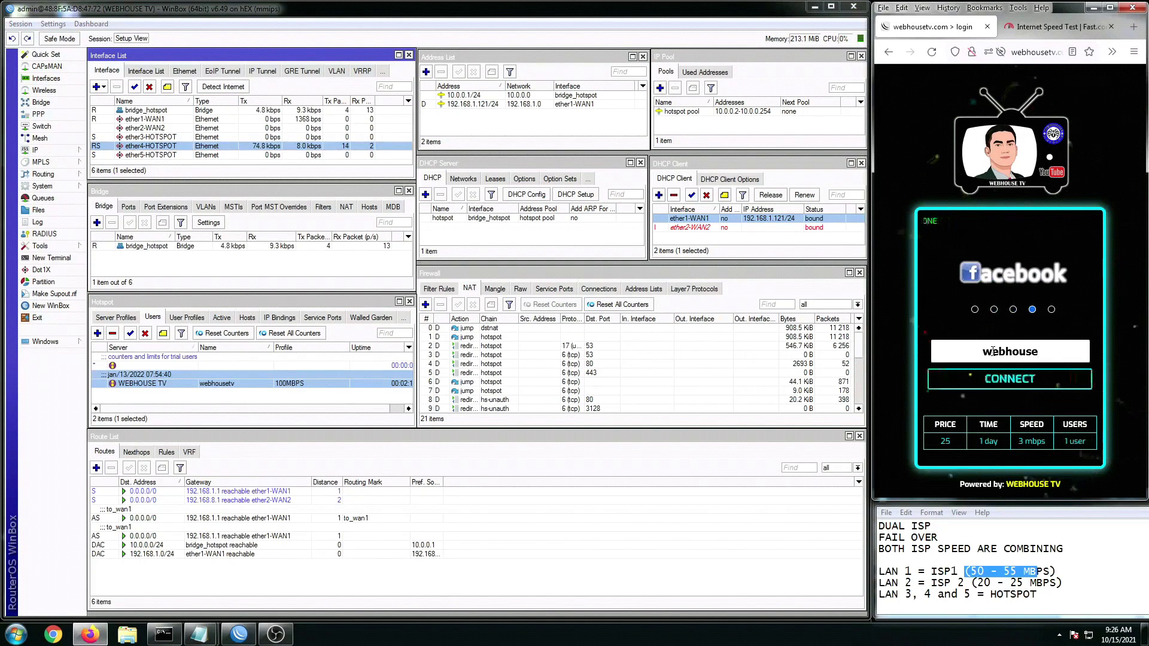
{"action": "type", "text": "tv"}
{"action": "left_click", "coordinate": [301, 374]}
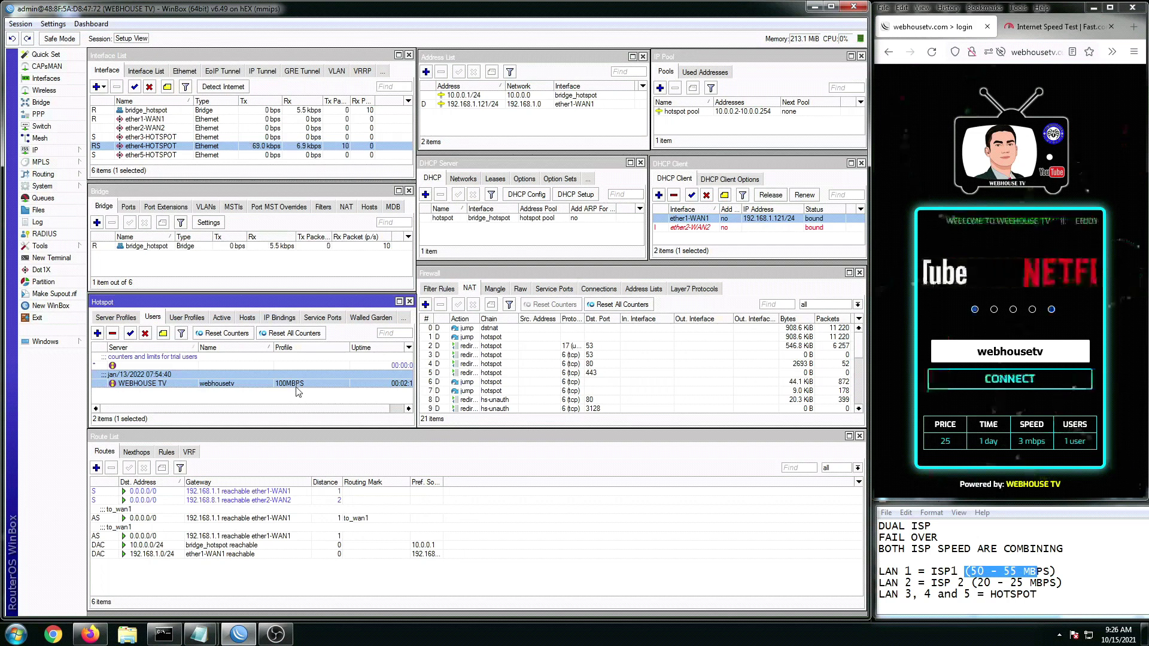
{"action": "left_click", "coordinate": [1011, 383]}
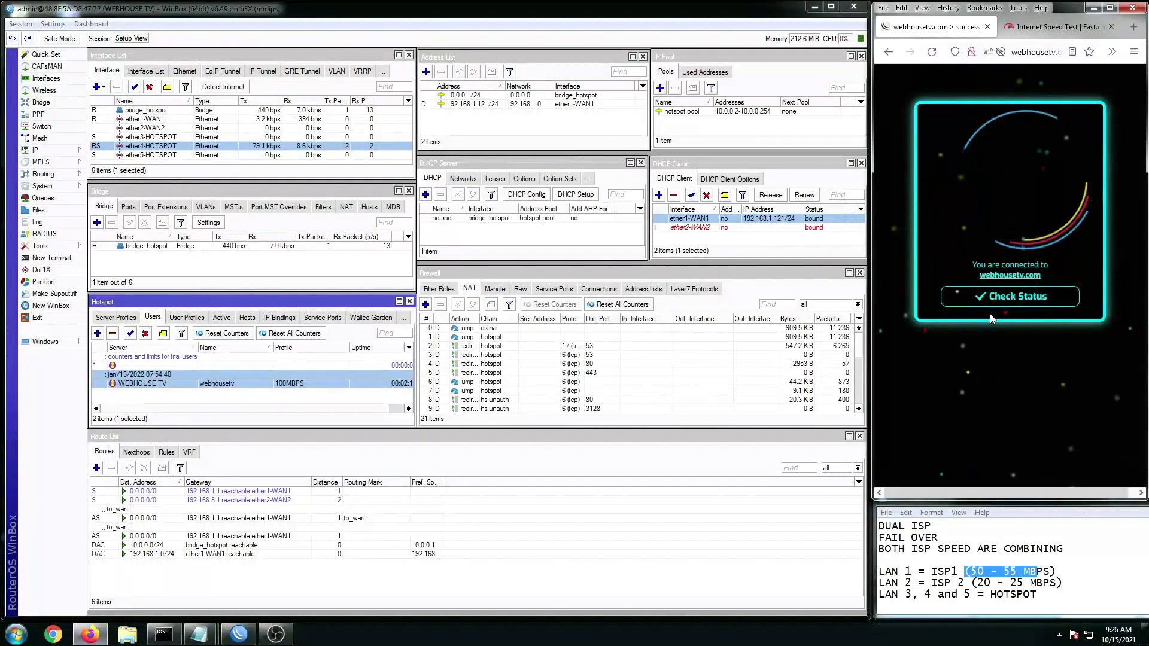
{"action": "left_click", "coordinate": [993, 299]}
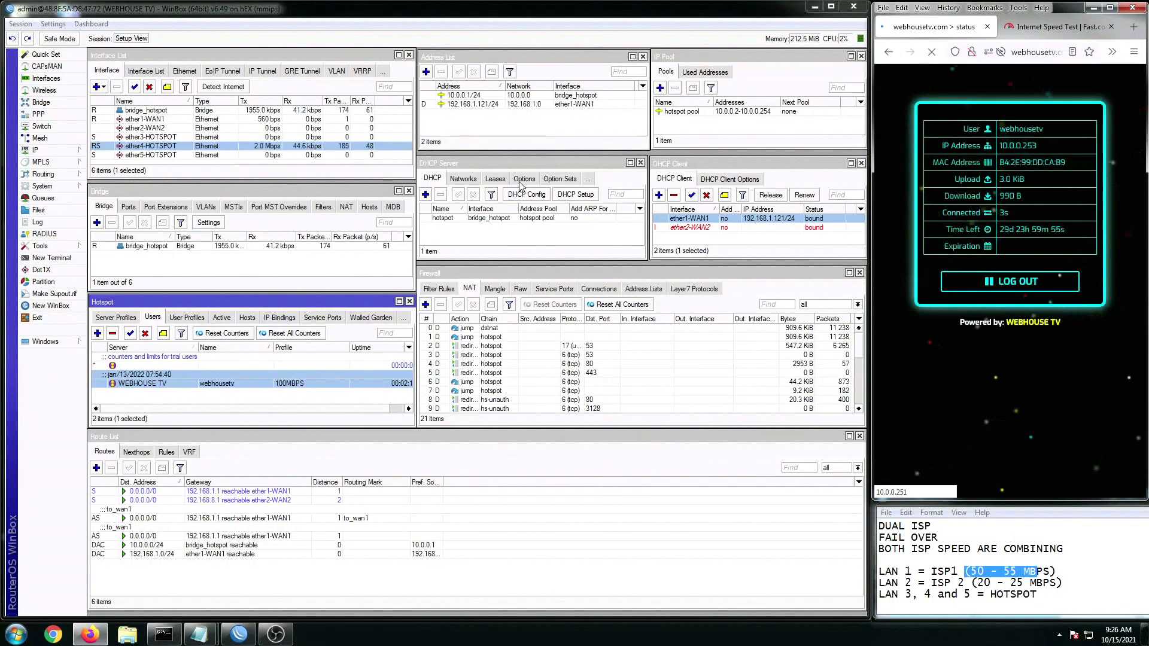
Step: Rerun the Fast.com test over WAN1 alone, reaching 54 Mbps, then turn WAN1's client off and WAN2's on
{"action": "left_click", "coordinate": [1051, 28]}
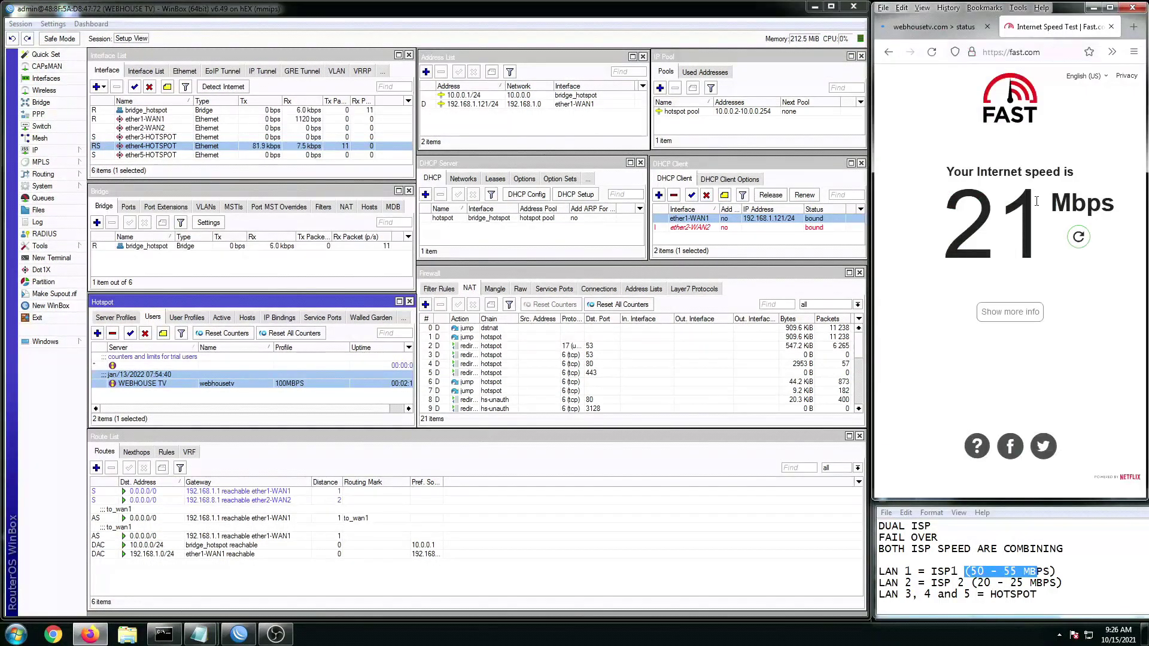
{"action": "left_click", "coordinate": [1079, 240]}
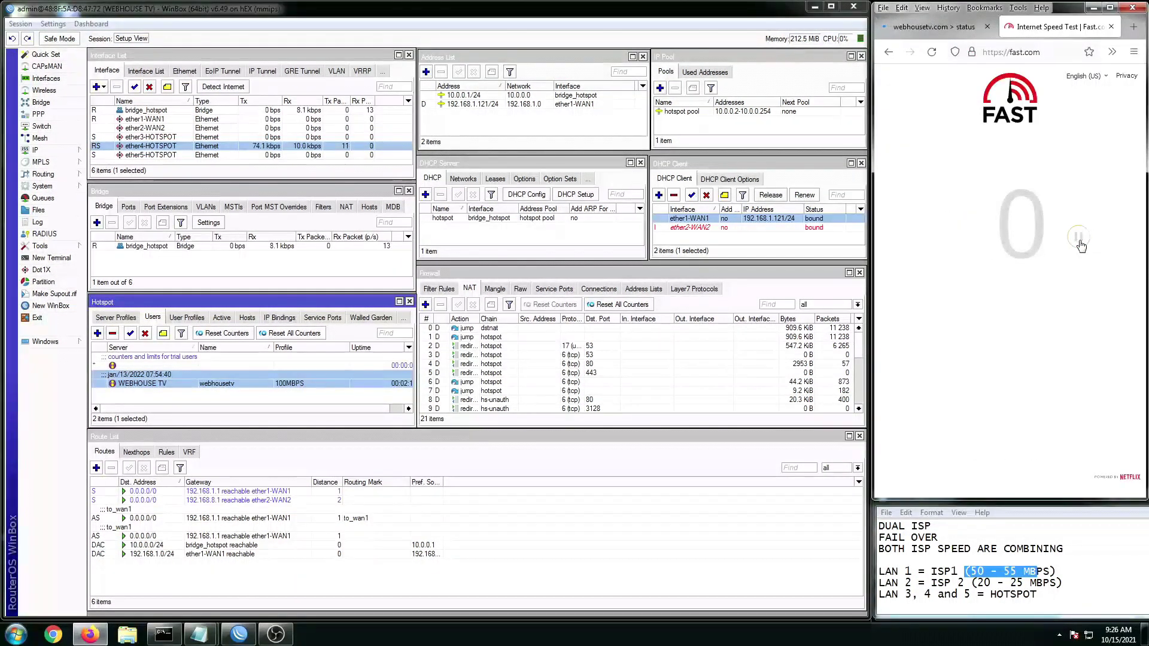
{"action": "left_click", "coordinate": [958, 583]}
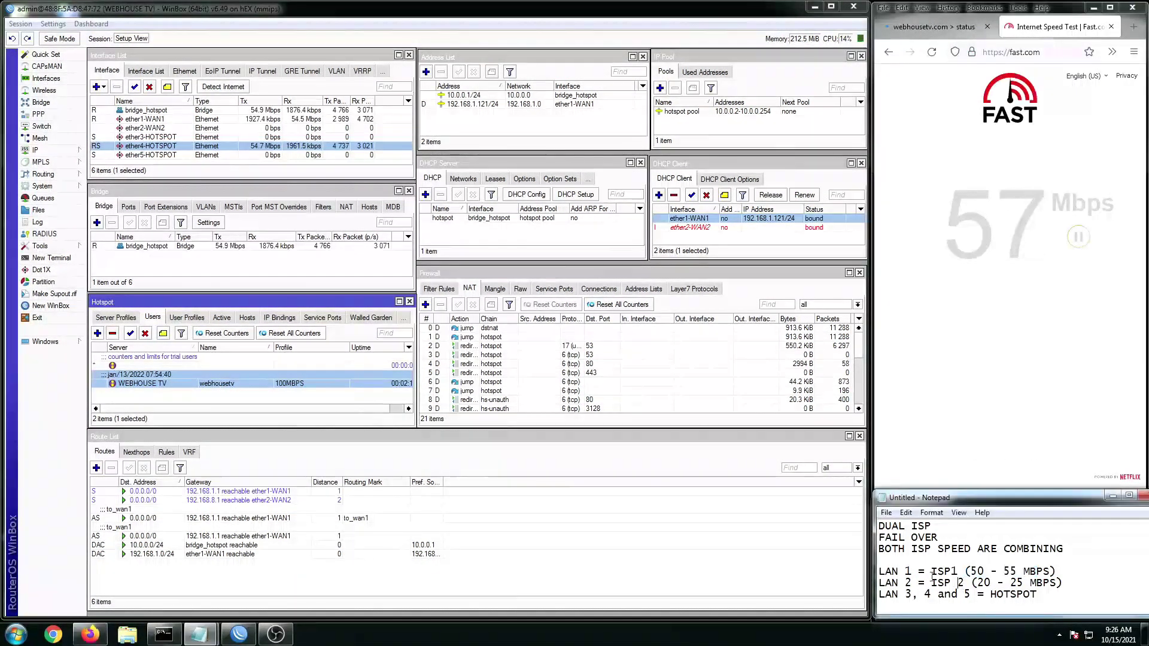
{"action": "left_click_drag", "start_coordinate": [879, 572], "coordinate": [982, 572]}
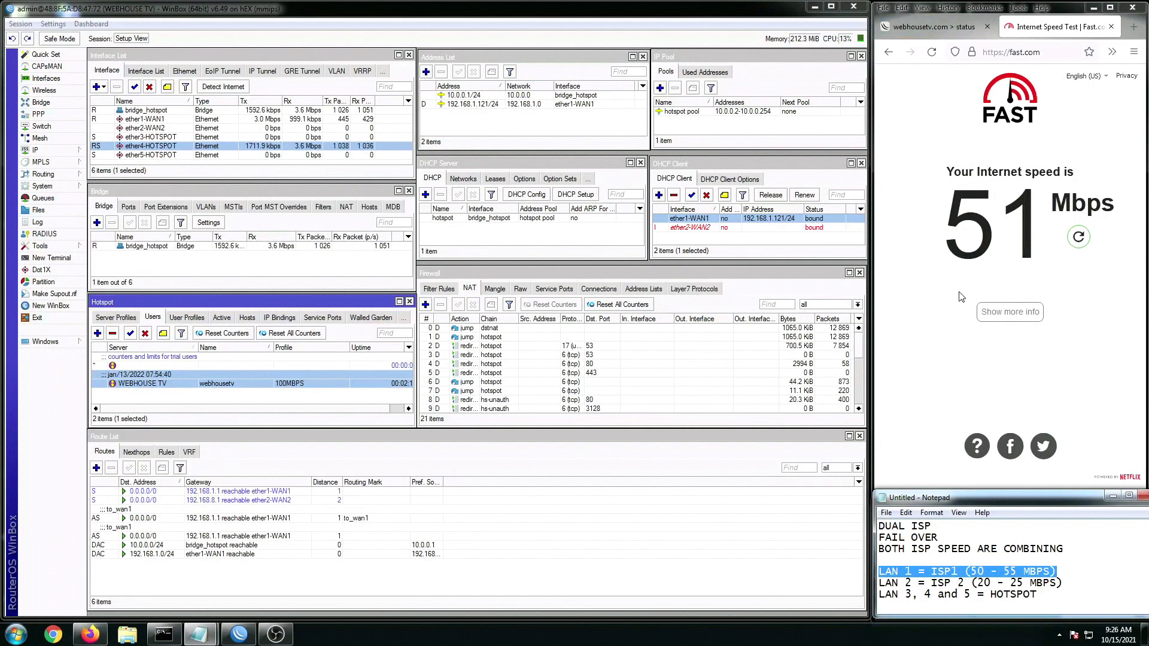
{"action": "left_click", "coordinate": [1078, 238]}
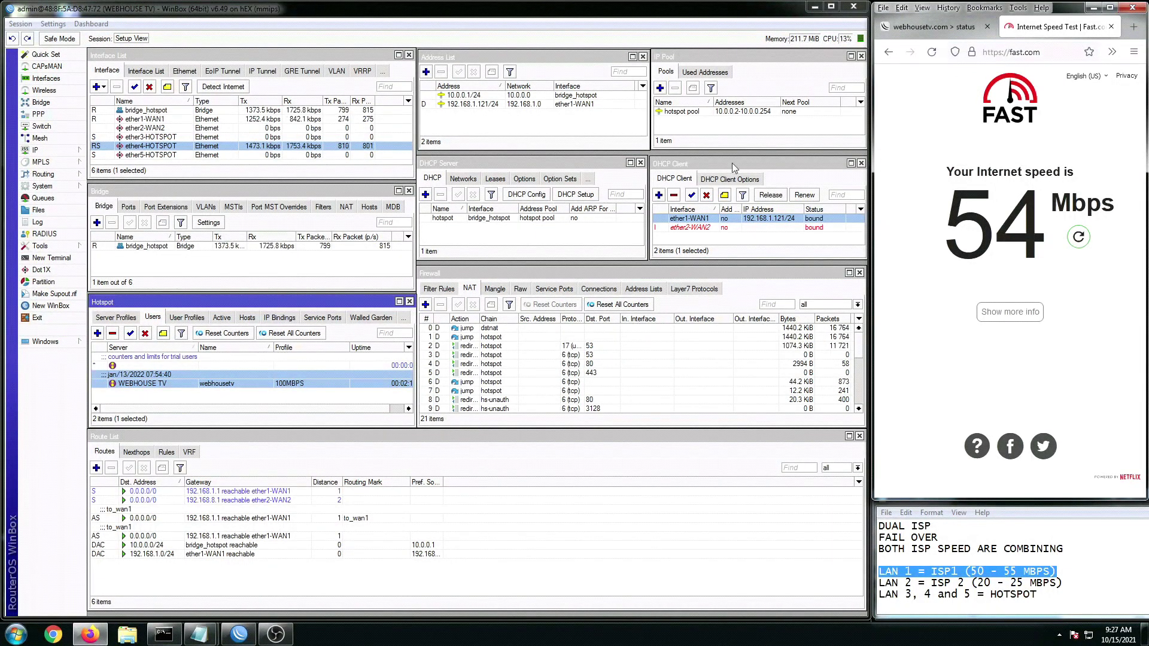
{"action": "left_click", "coordinate": [719, 221]}
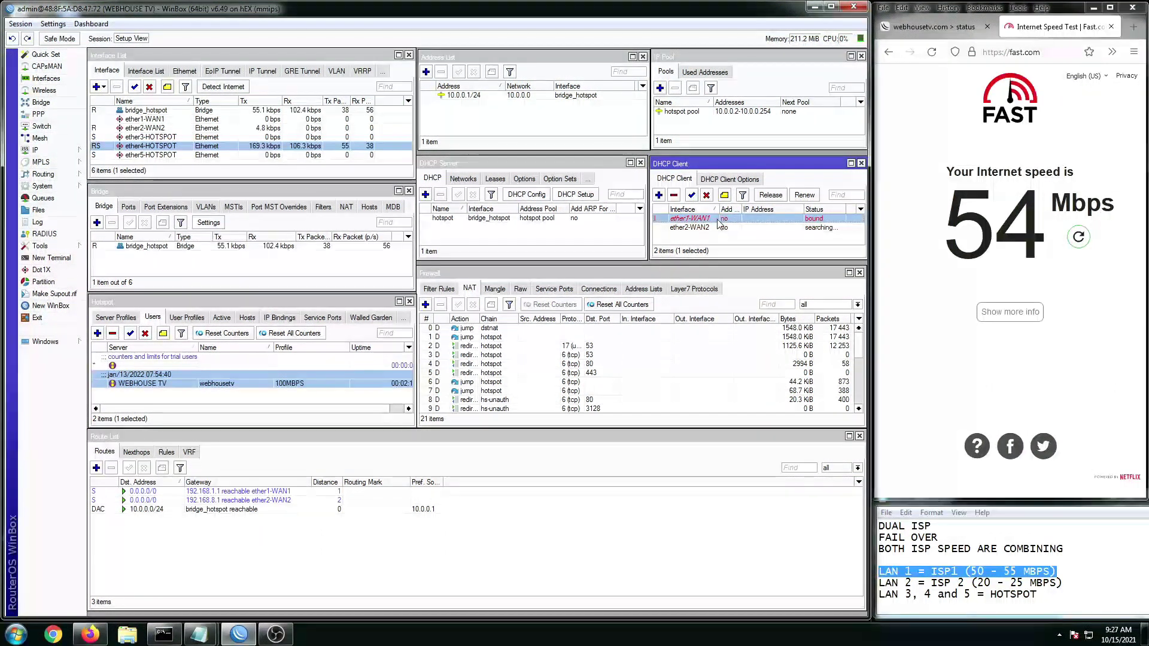
Step: Let ether2-WAN2 bind at 192.168.8.146/24 and check its to_wan2 routes via 192.168.8.1
{"action": "left_click", "coordinate": [724, 228]}
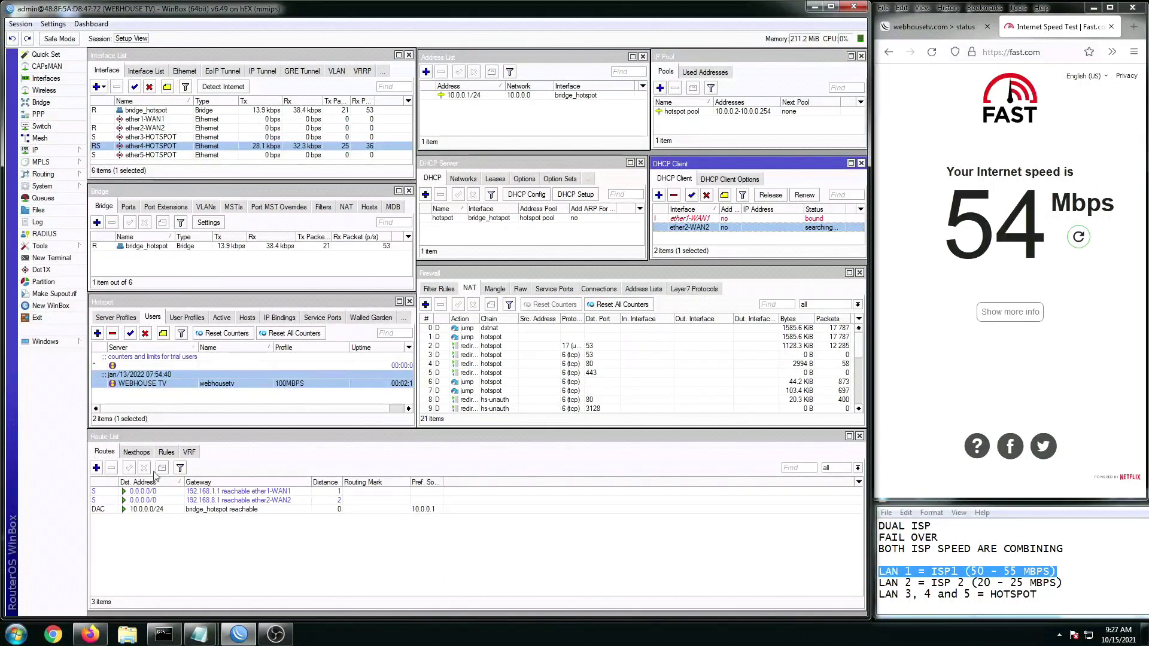
{"action": "left_click", "coordinate": [250, 501]}
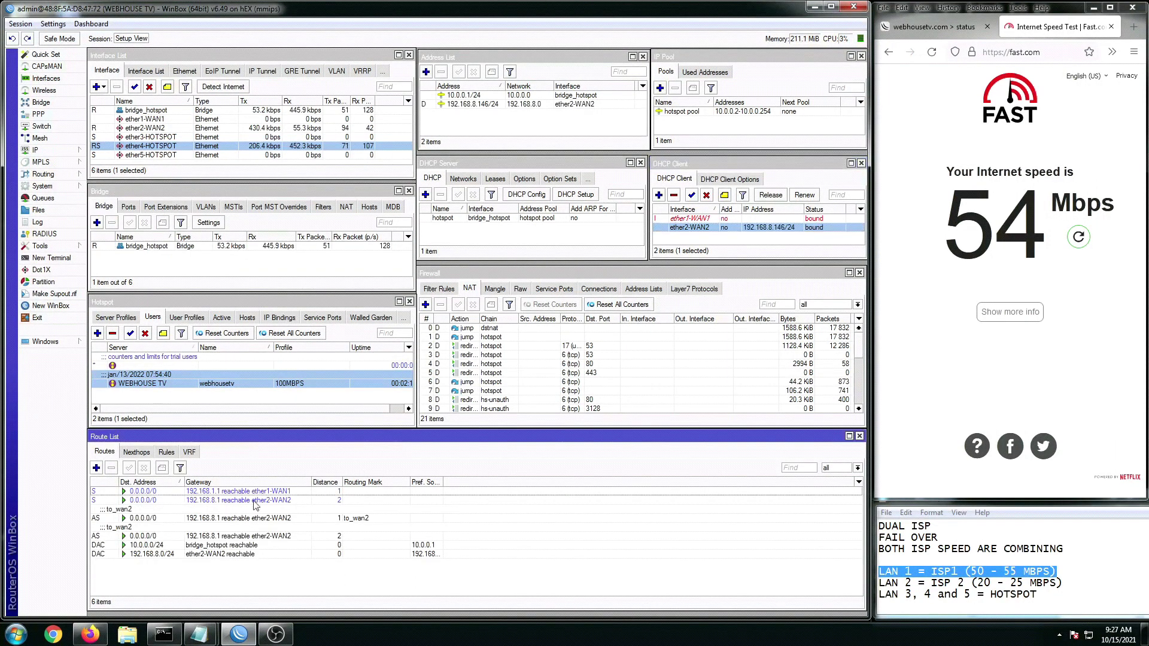
{"action": "left_click", "coordinate": [253, 518]}
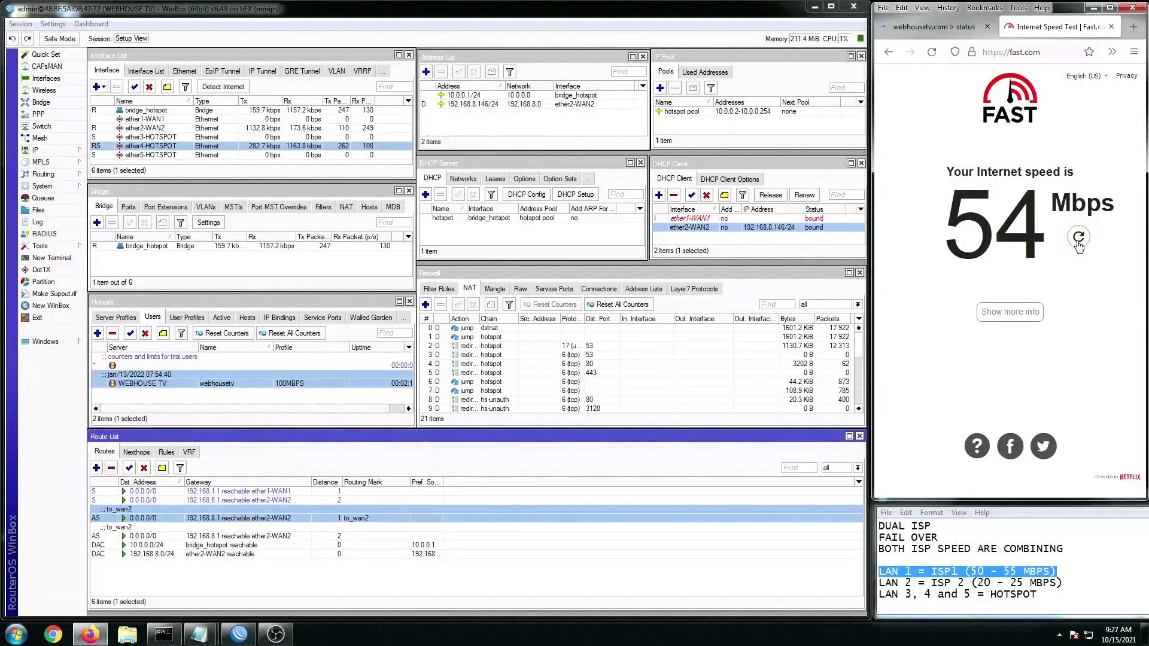
Step: Rerun Fast.com over WAN2 alone, getting 23 Mbps within ISP2's noted 20–25 Mbps range
{"action": "left_click", "coordinate": [1078, 240]}
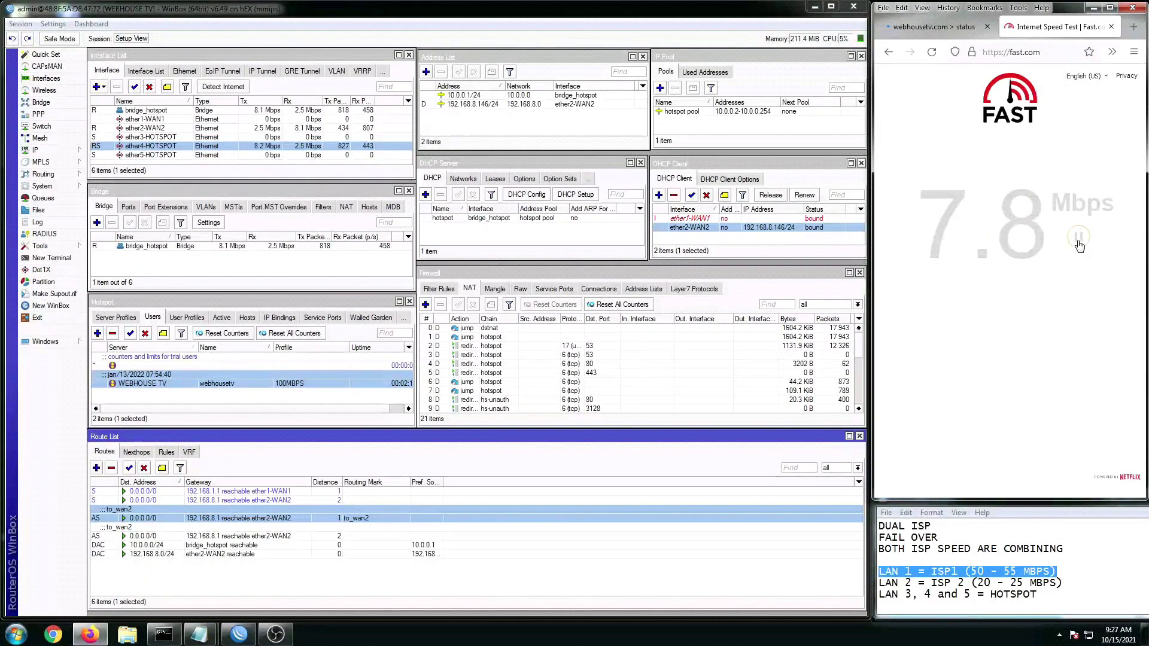
{"action": "left_click", "coordinate": [991, 584]}
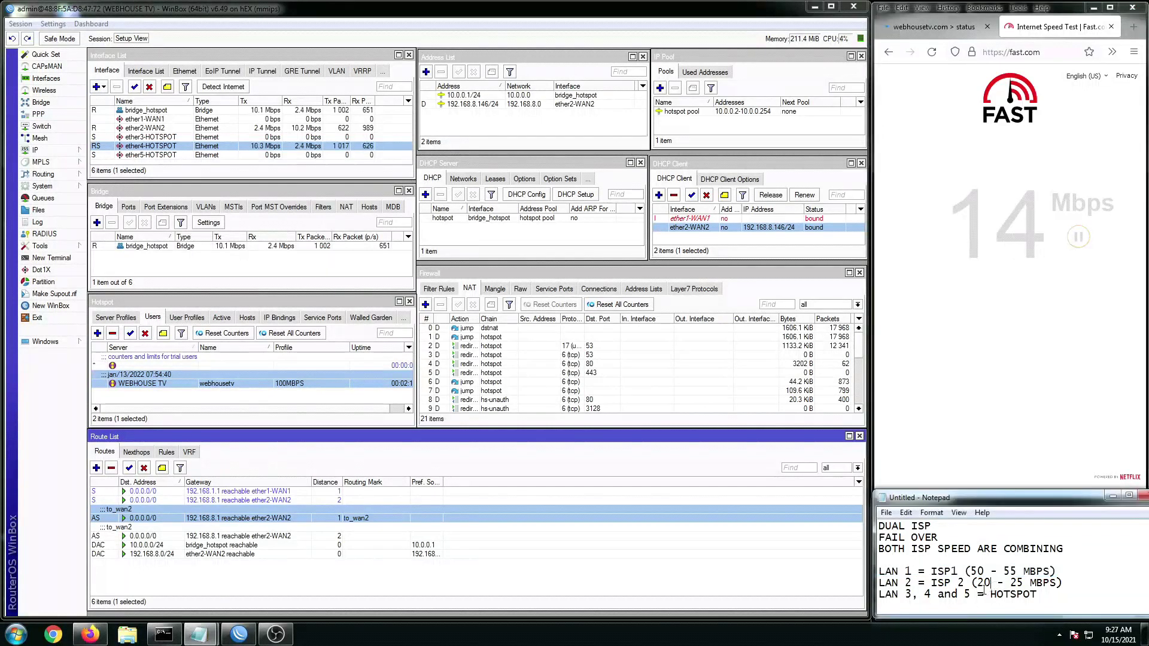
{"action": "left_click_drag", "start_coordinate": [968, 584], "coordinate": [977, 585]}
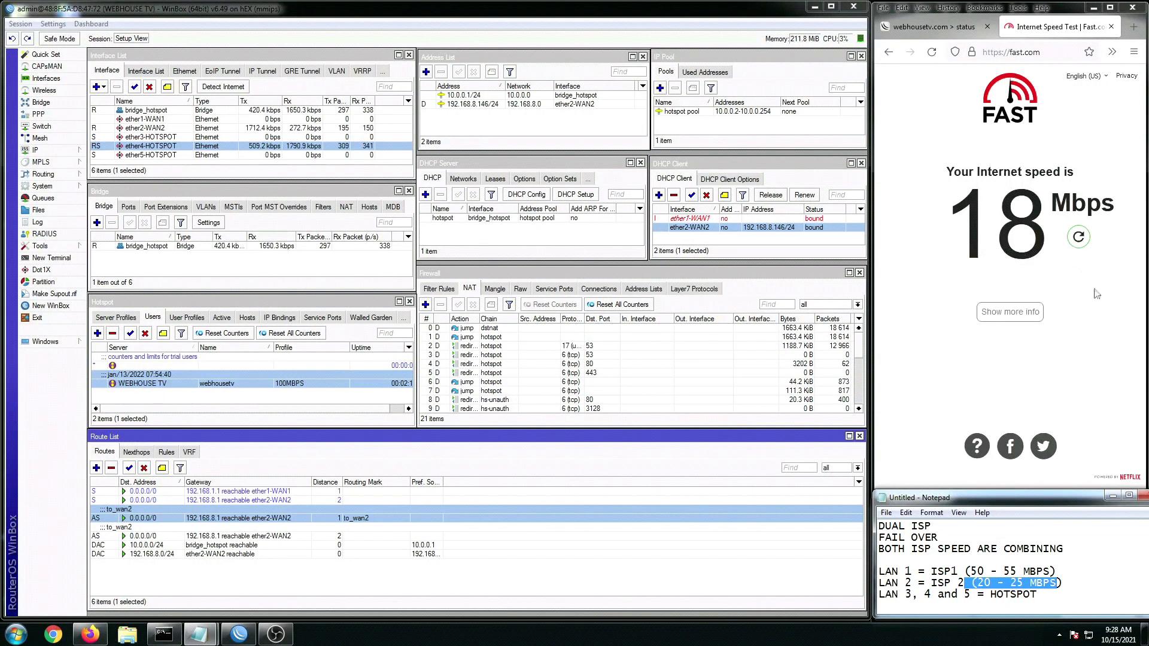
{"action": "left_click", "coordinate": [1097, 293]}
{"action": "left_click", "coordinate": [1078, 237]}
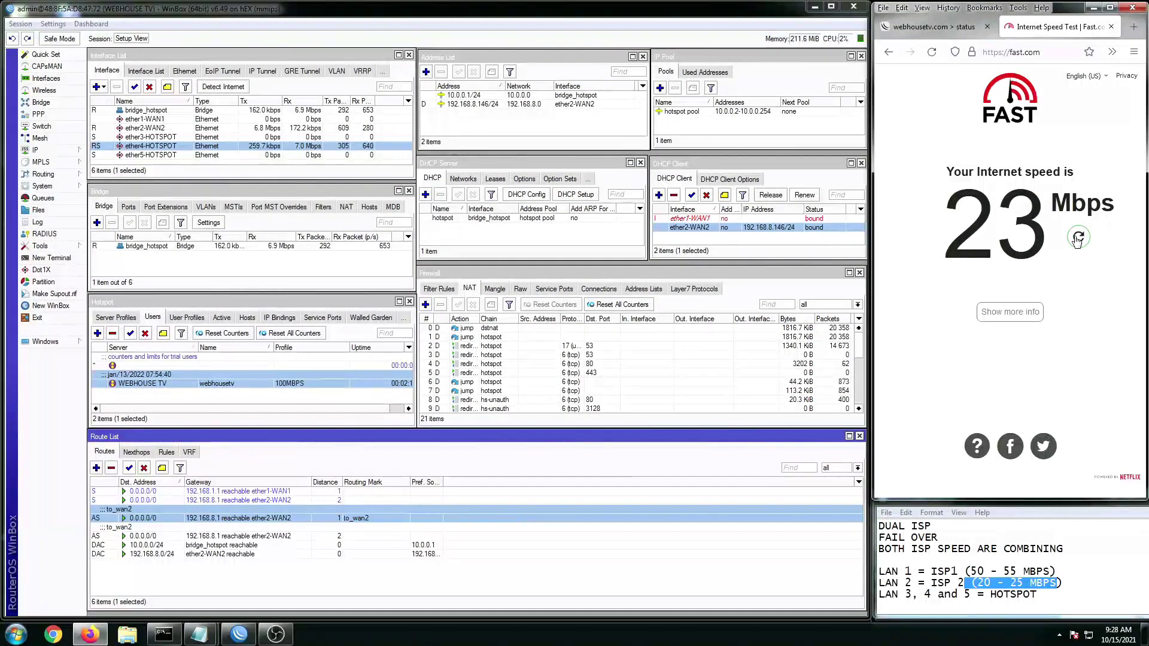
Step: Highlight the DUAL ISP and BOTH ISP SPEED ARE COMBINING notes, then select the ether2-WAN2 client
{"action": "left_click", "coordinate": [906, 542]}
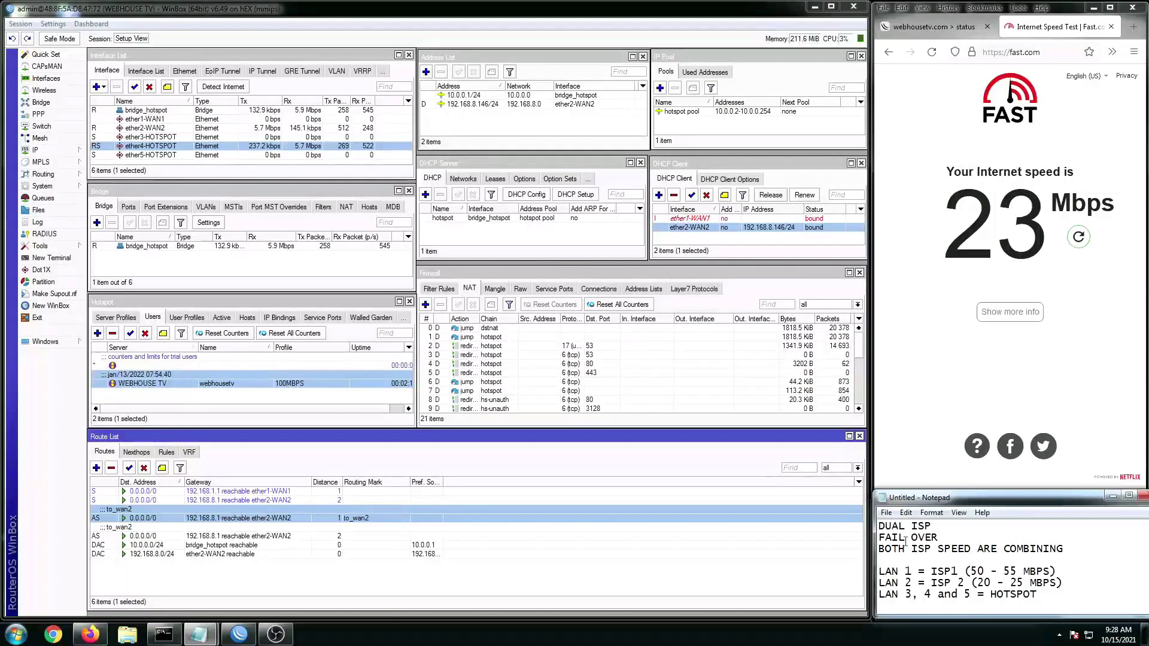
{"action": "left_click_drag", "start_coordinate": [881, 526], "coordinate": [937, 527]}
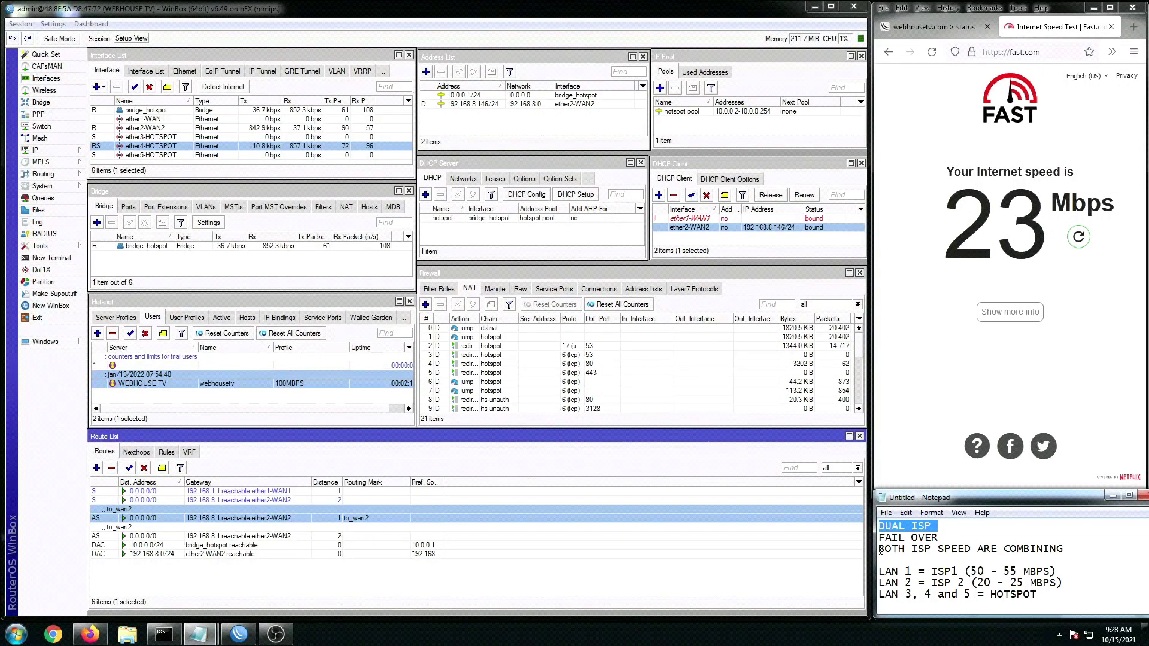
{"action": "left_click_drag", "start_coordinate": [881, 551], "coordinate": [1068, 551]}
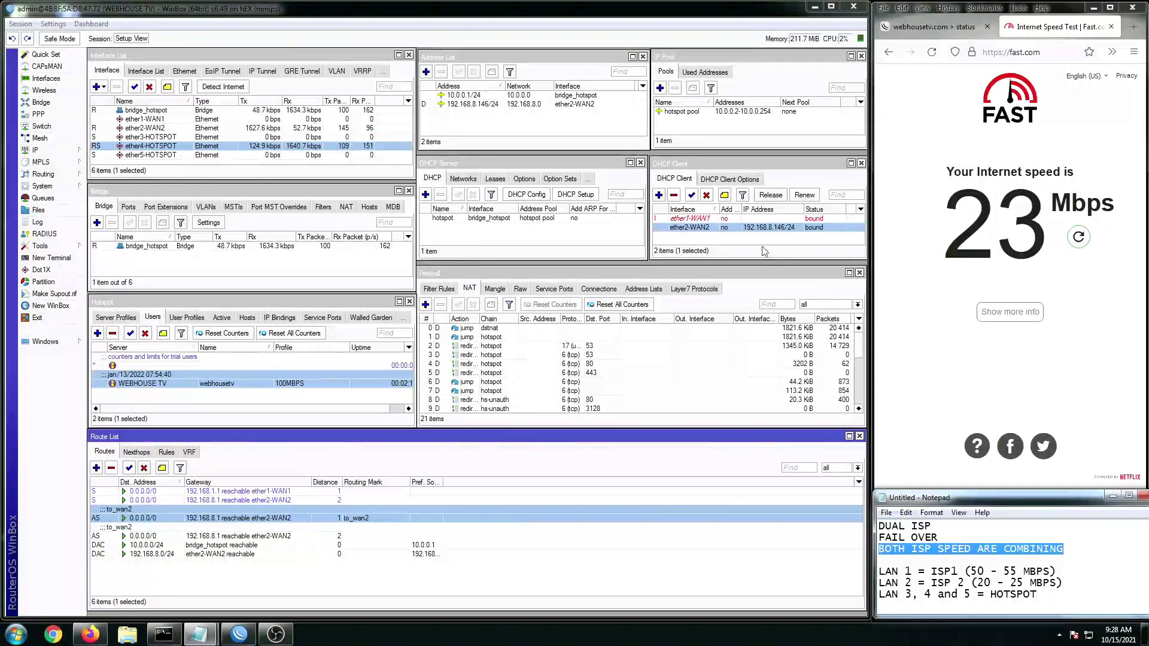
{"action": "left_click", "coordinate": [718, 233]}
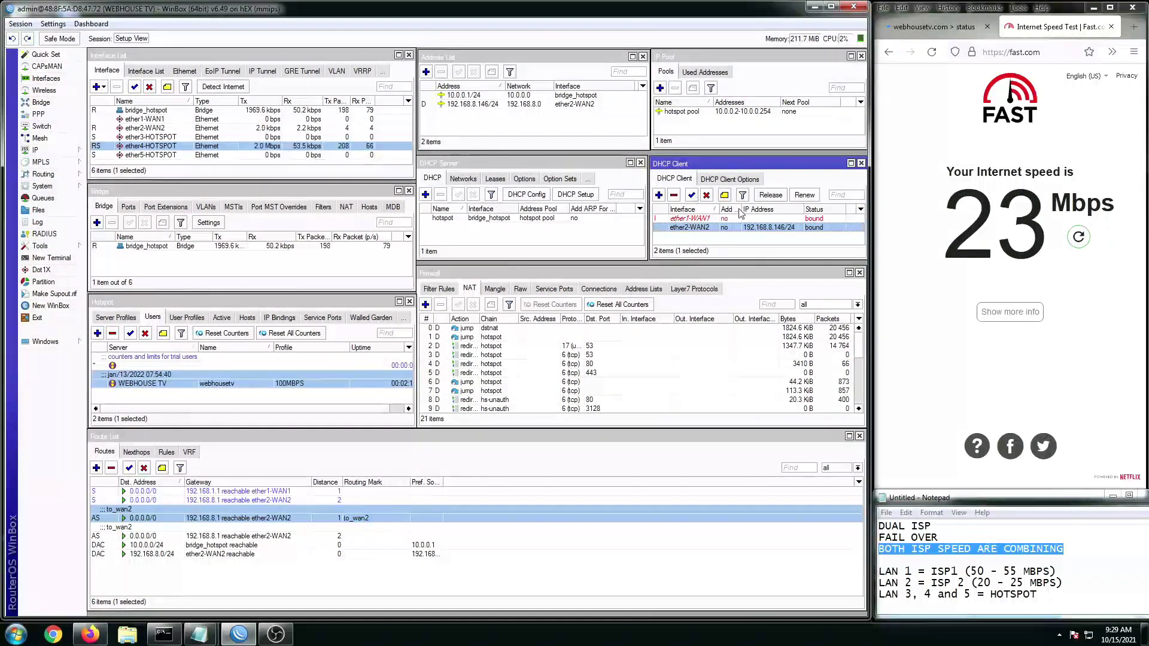
Step: Re-enable ether1-WAN1's DHCP client so it binds 192.168.1.121/24, then view the hotspot status page
{"action": "left_click", "coordinate": [757, 219]}
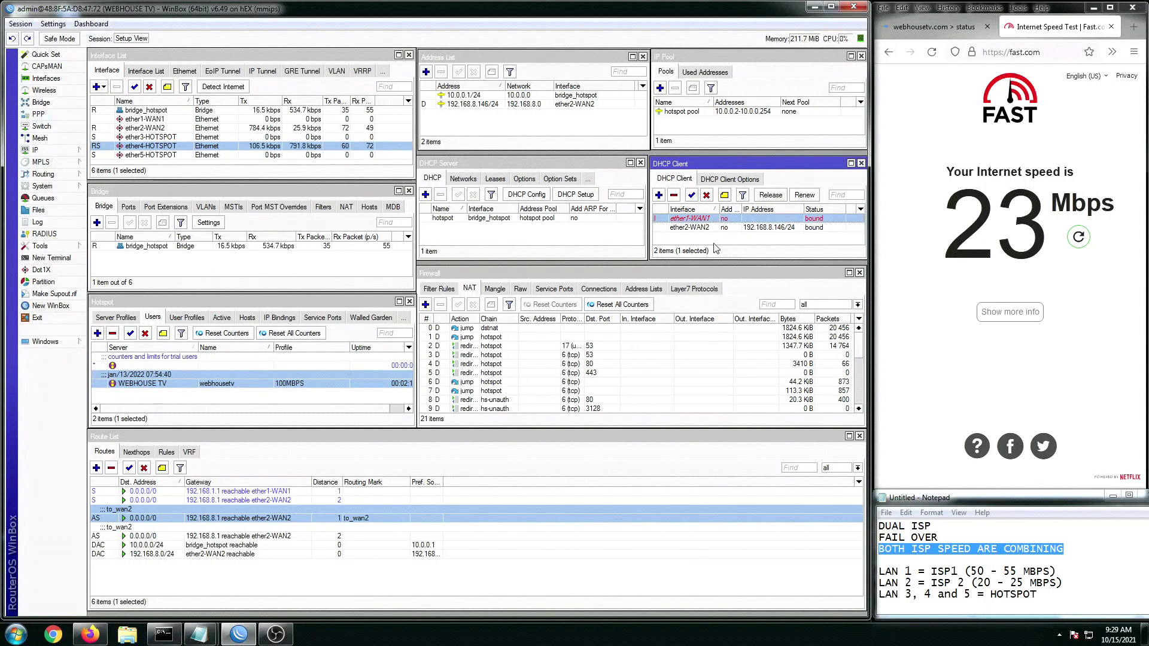
{"action": "left_click", "coordinate": [989, 572]}
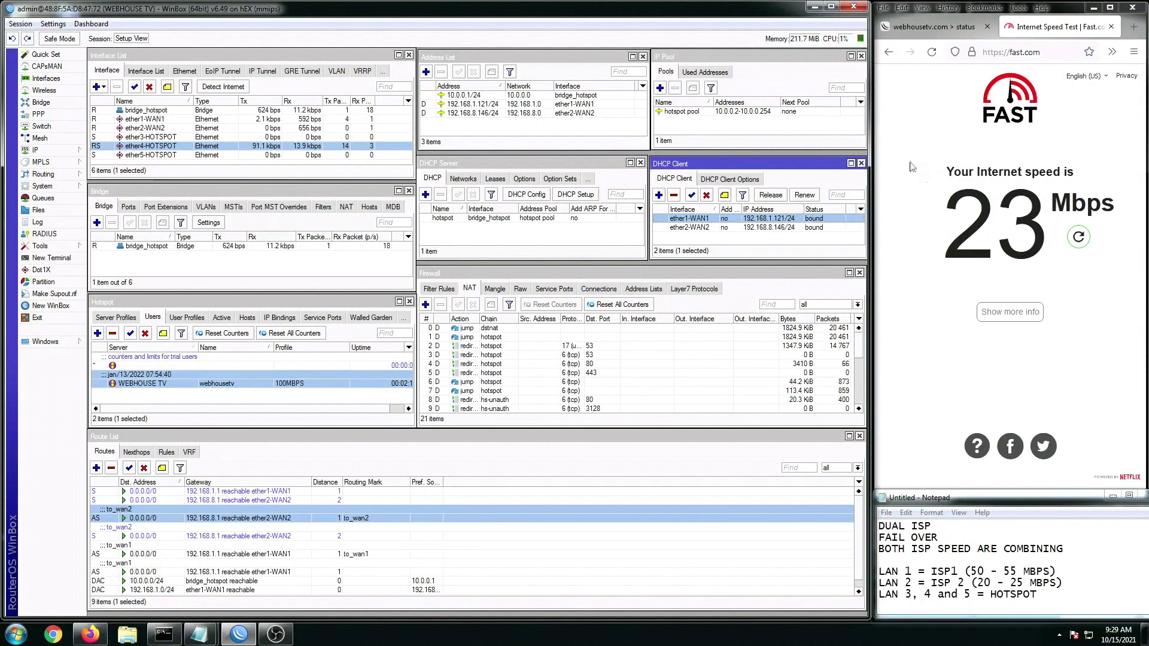
{"action": "left_click", "coordinate": [915, 27]}
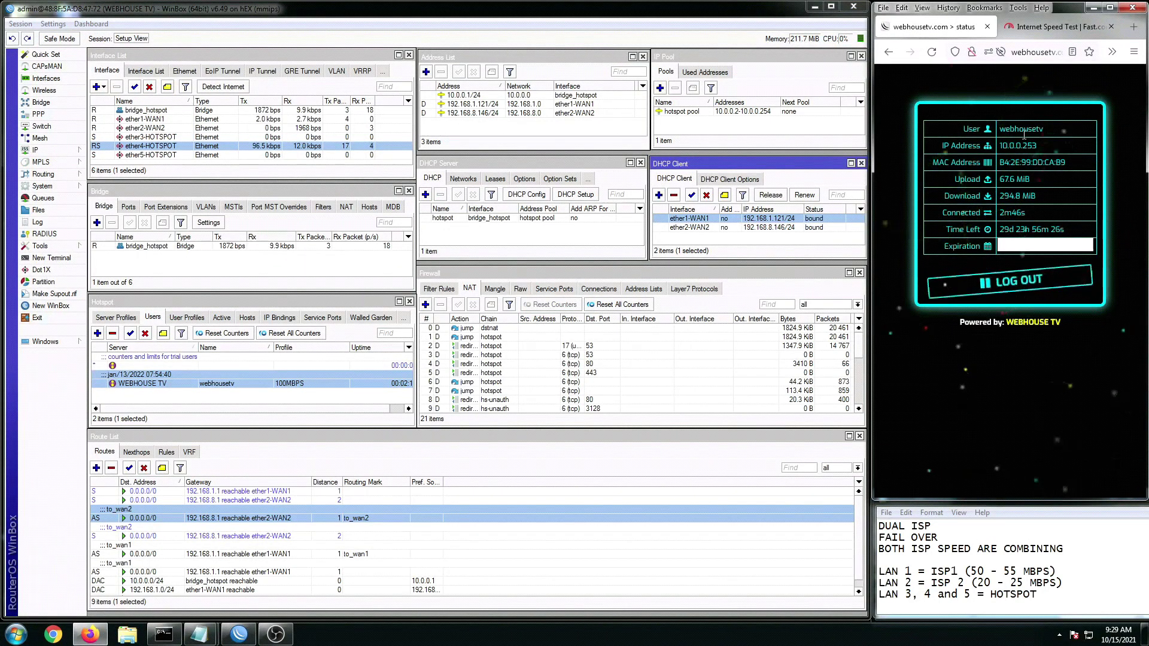
Step: Show active hotspot sessions and run Fast.com tests with both WANs, watching ether1-WAN1 traffic
{"action": "left_click", "coordinate": [221, 318]}
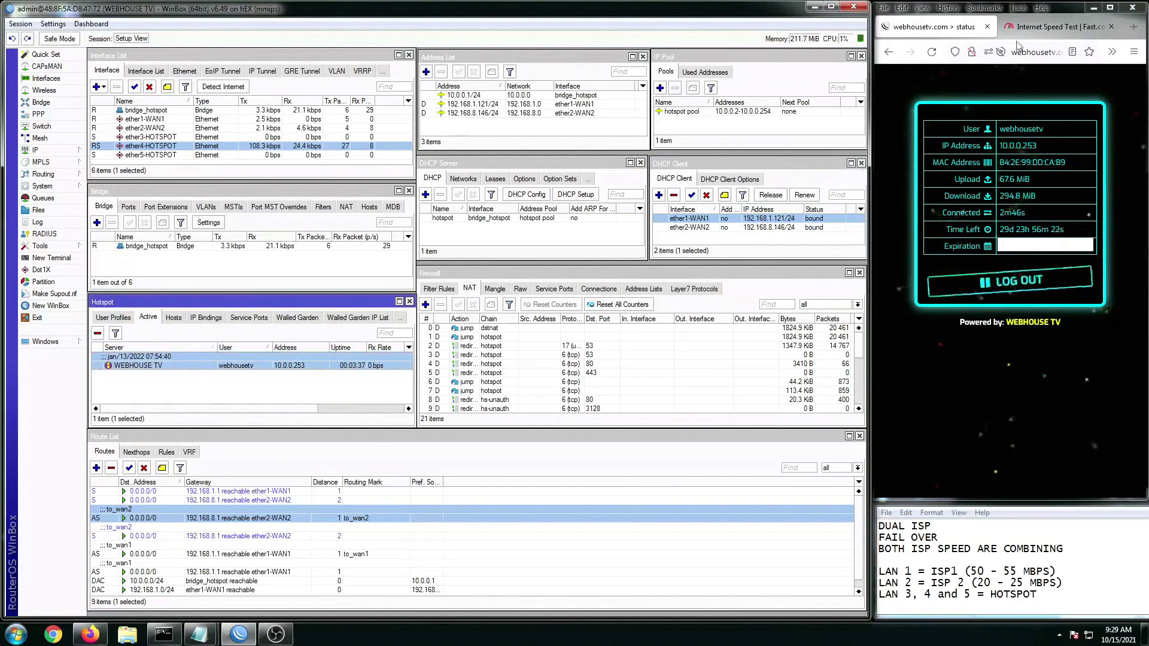
{"action": "left_click", "coordinate": [1032, 26]}
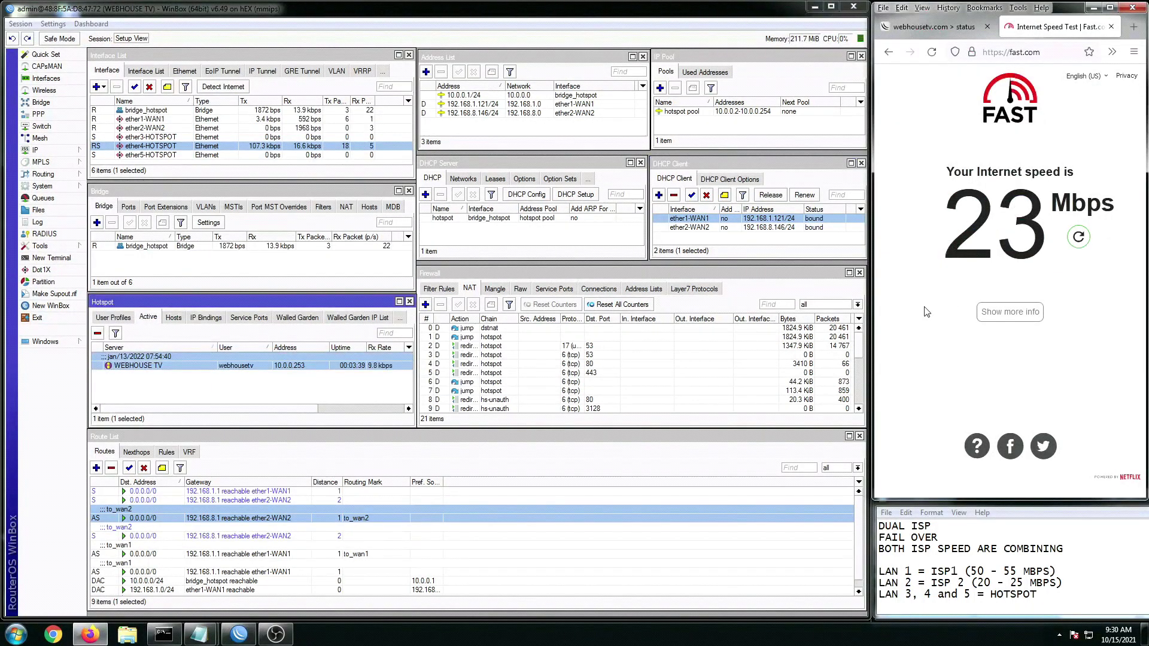
{"action": "left_click", "coordinate": [1082, 245]}
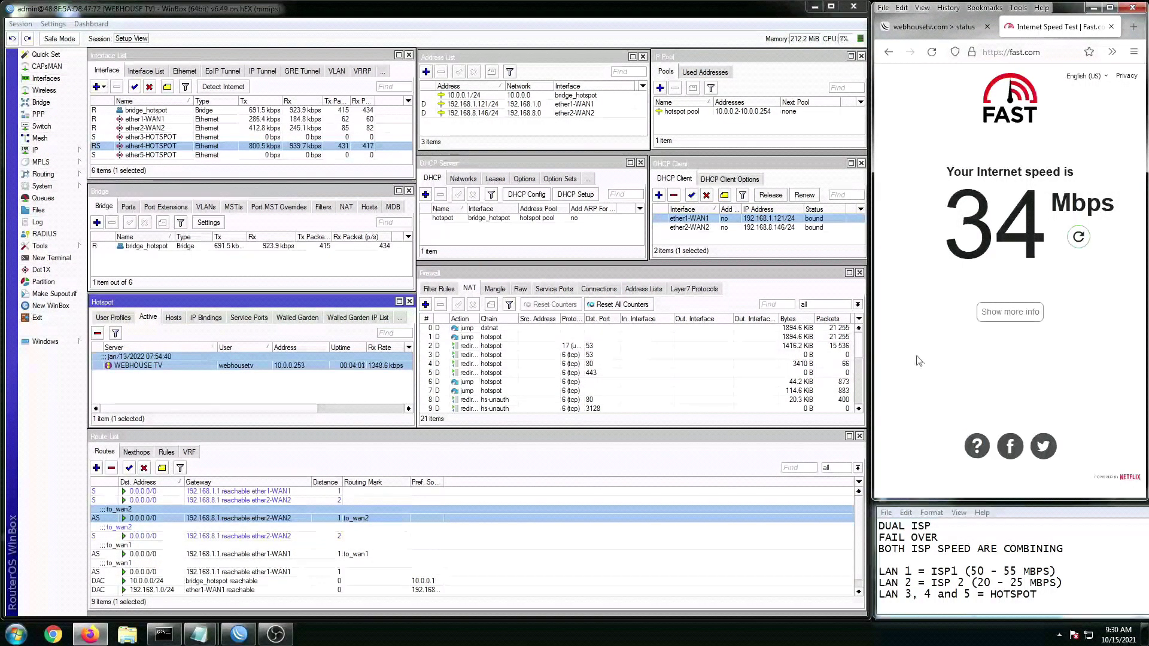
{"action": "left_click", "coordinate": [264, 119]}
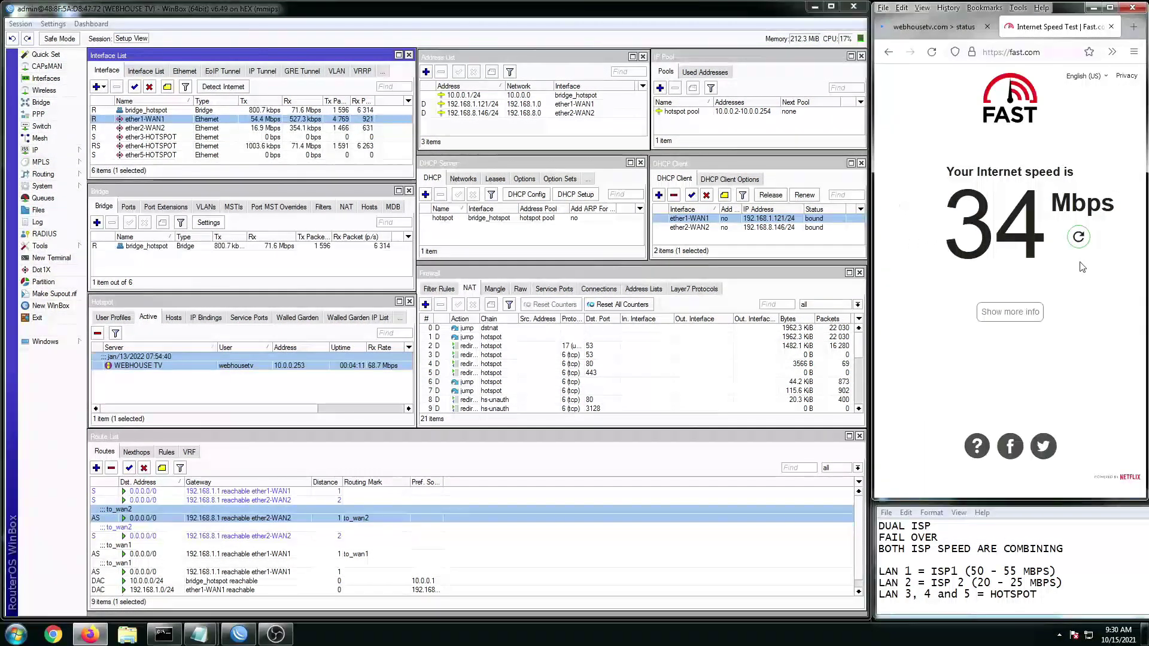
{"action": "left_click", "coordinate": [1079, 243]}
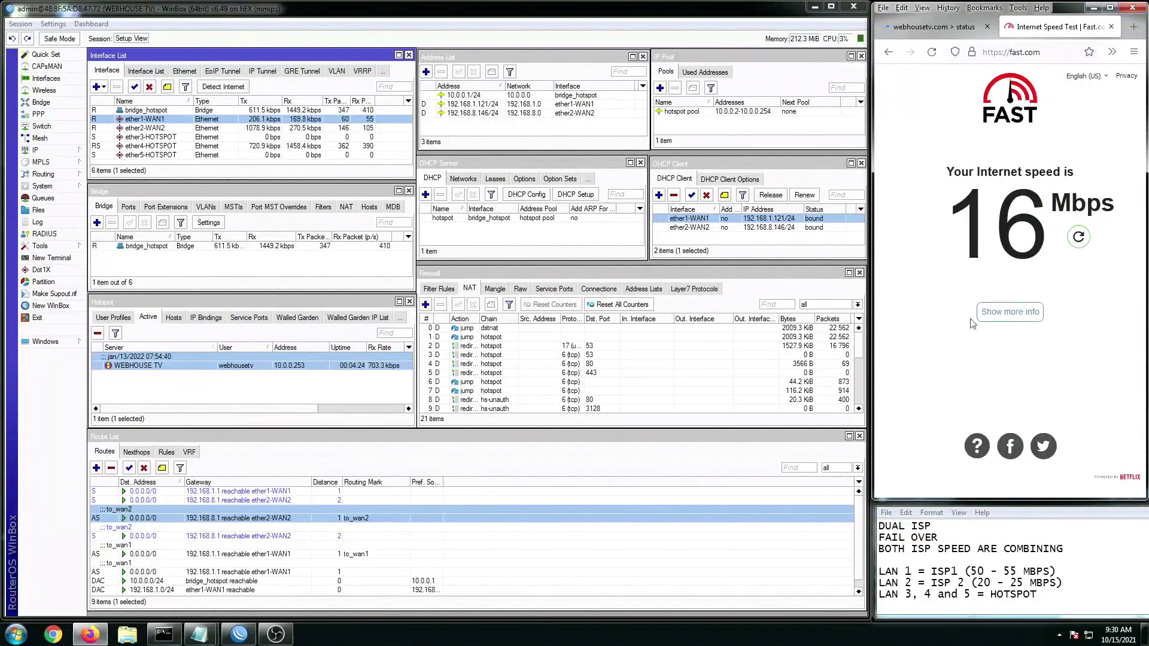
Step: Rerun the Fast.com test five times with both WANs bound, peaking at 74 Mbps, then open a new tab
{"action": "left_click", "coordinate": [1078, 237]}
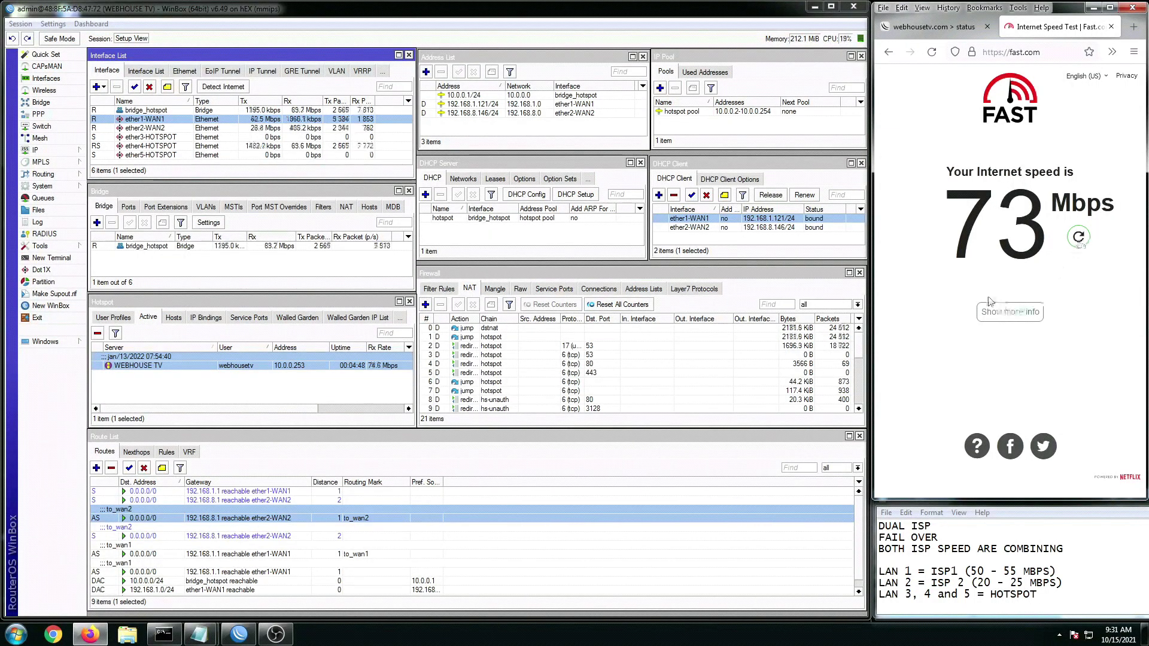
{"action": "left_click", "coordinate": [1079, 238]}
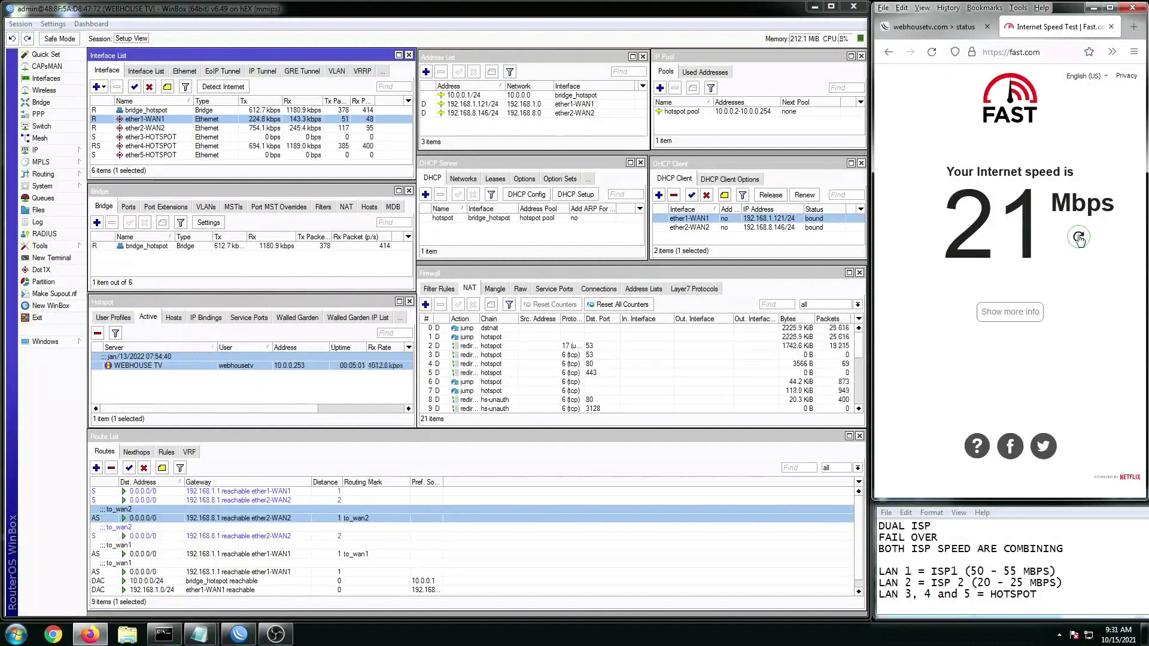
{"action": "left_click", "coordinate": [1077, 239]}
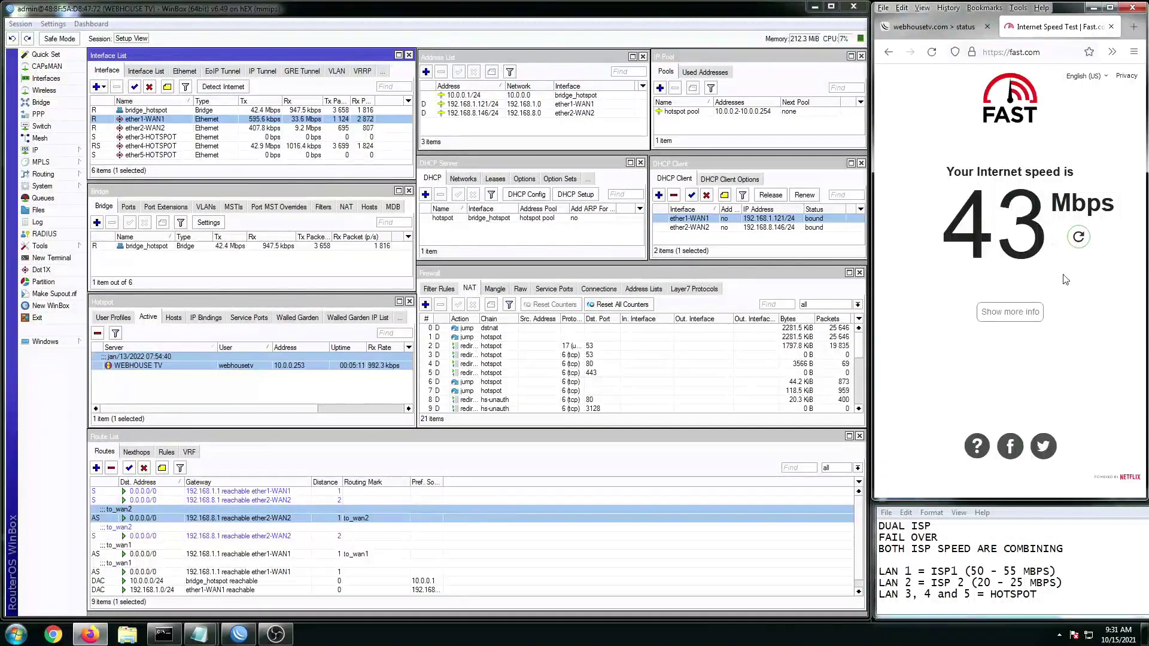
{"action": "left_click", "coordinate": [1077, 238]}
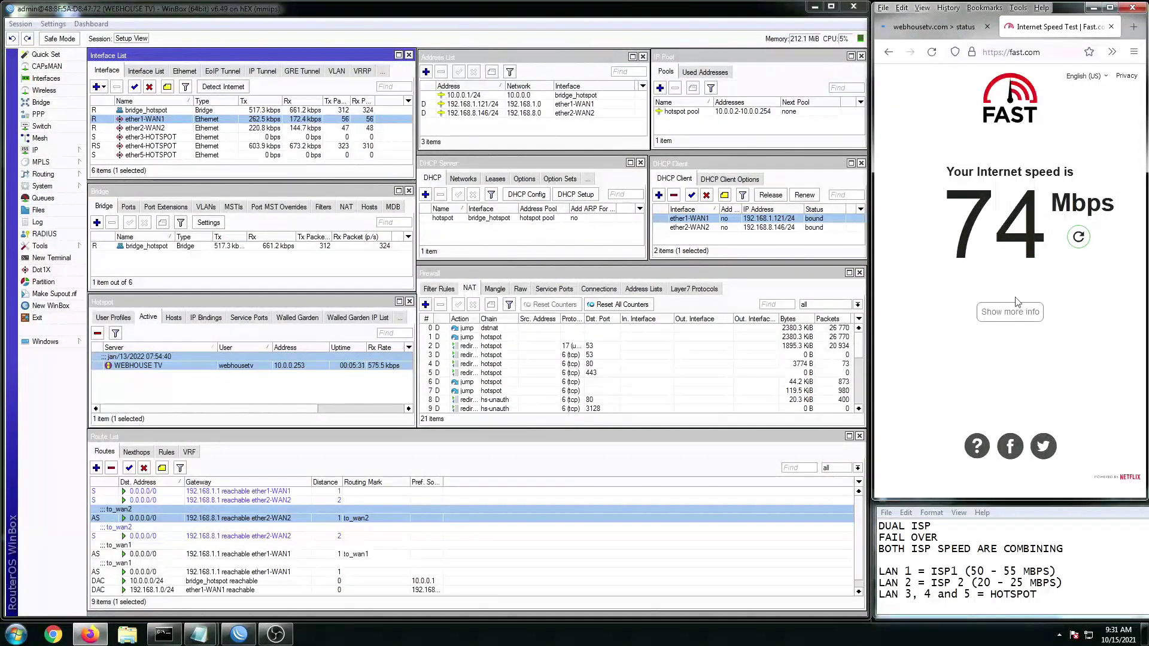
{"action": "left_click", "coordinate": [1078, 240]}
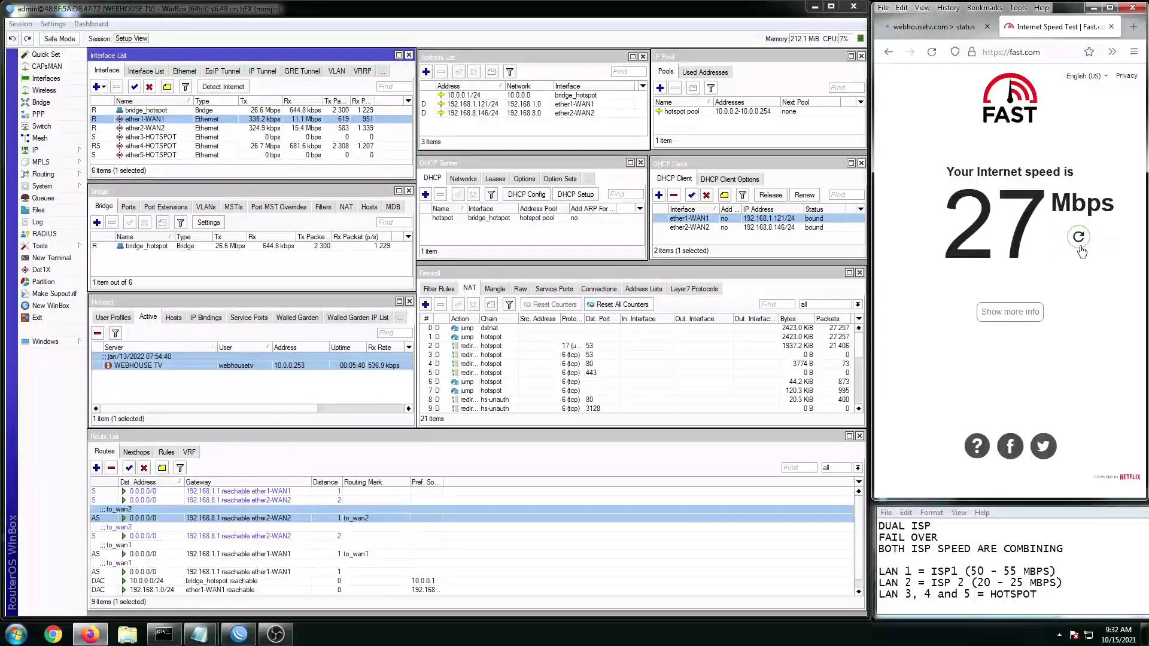
{"action": "left_click", "coordinate": [1133, 27]}
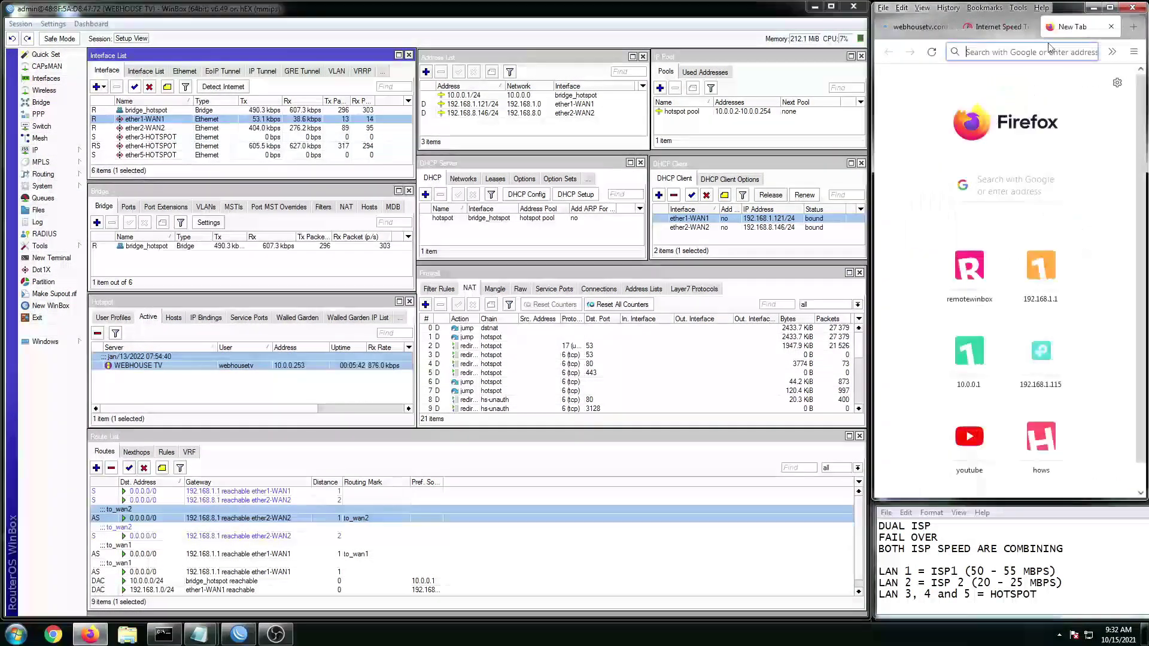
Step: Run a speedtest.net test in Firefox: 46.49 Mbps download, 75.31 Mbps upload, 78 ms ping
{"action": "left_click", "coordinate": [1029, 53]}
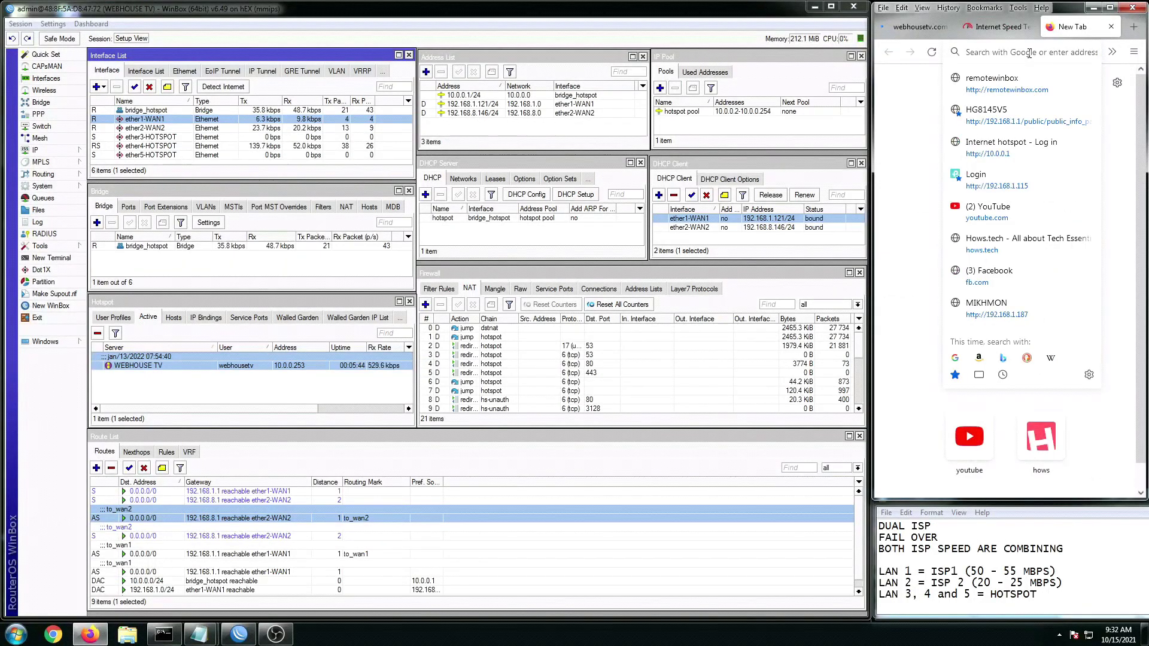
{"action": "type", "text": "speedte"}
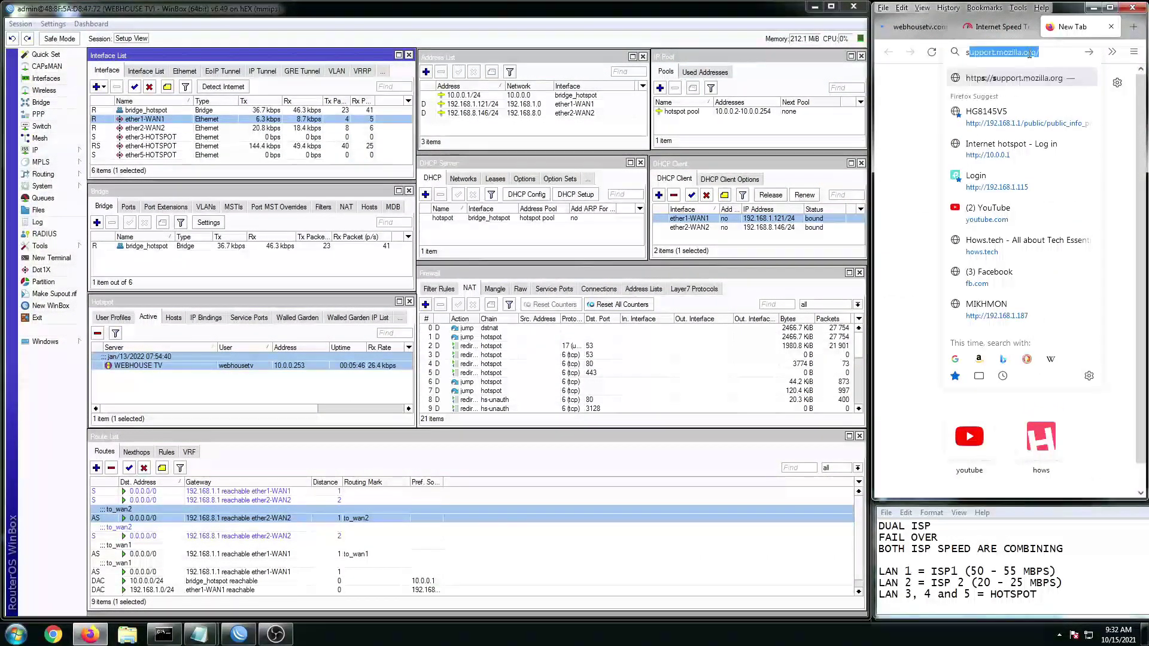
{"action": "type", "text": "st.n"}
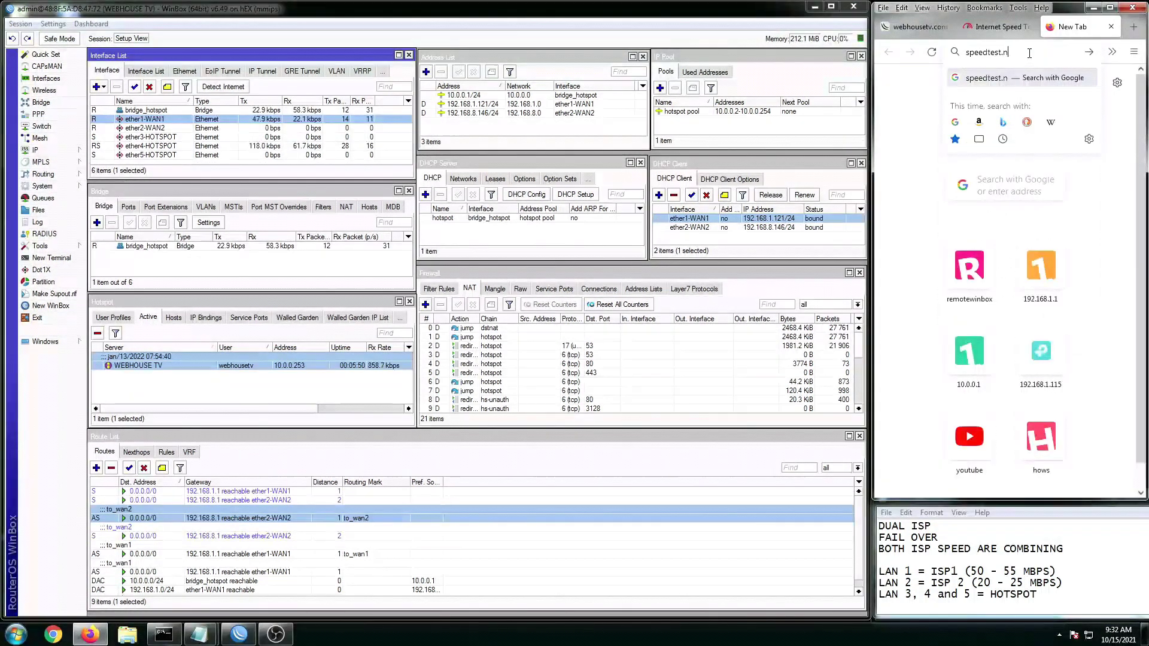
{"action": "type", "text": "et"}
{"action": "key", "text": "Return"}
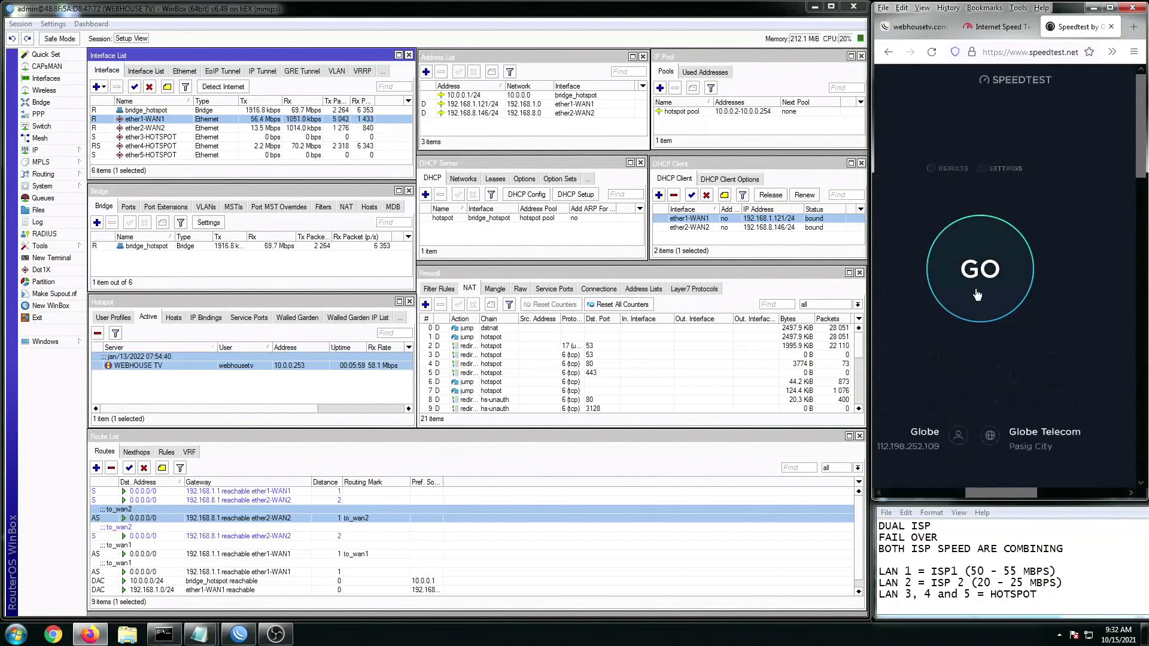
{"action": "left_click", "coordinate": [975, 288]}
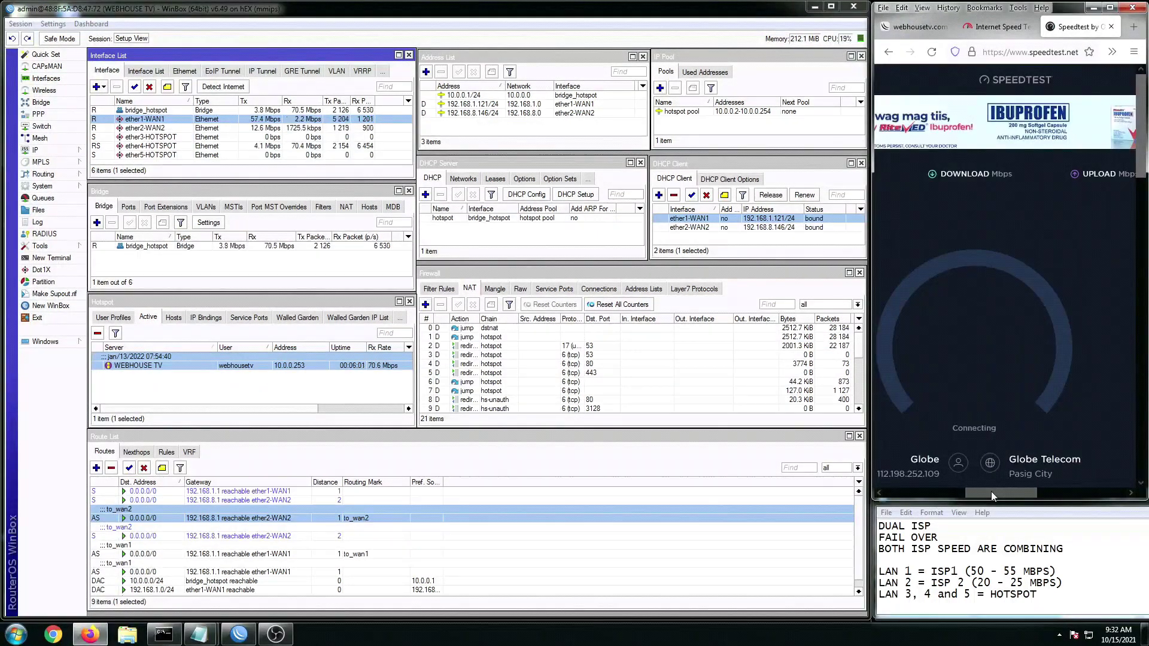
{"action": "left_click_drag", "start_coordinate": [991, 491], "coordinate": [979, 494]}
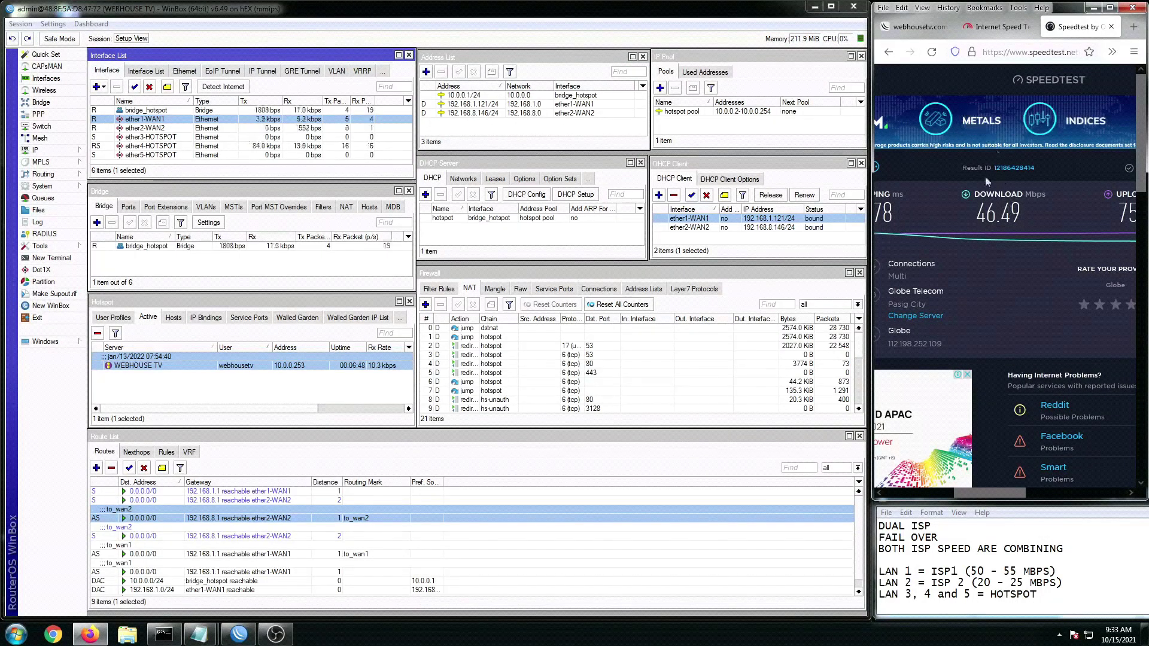
{"action": "left_click_drag", "start_coordinate": [1002, 491], "coordinate": [979, 508]}
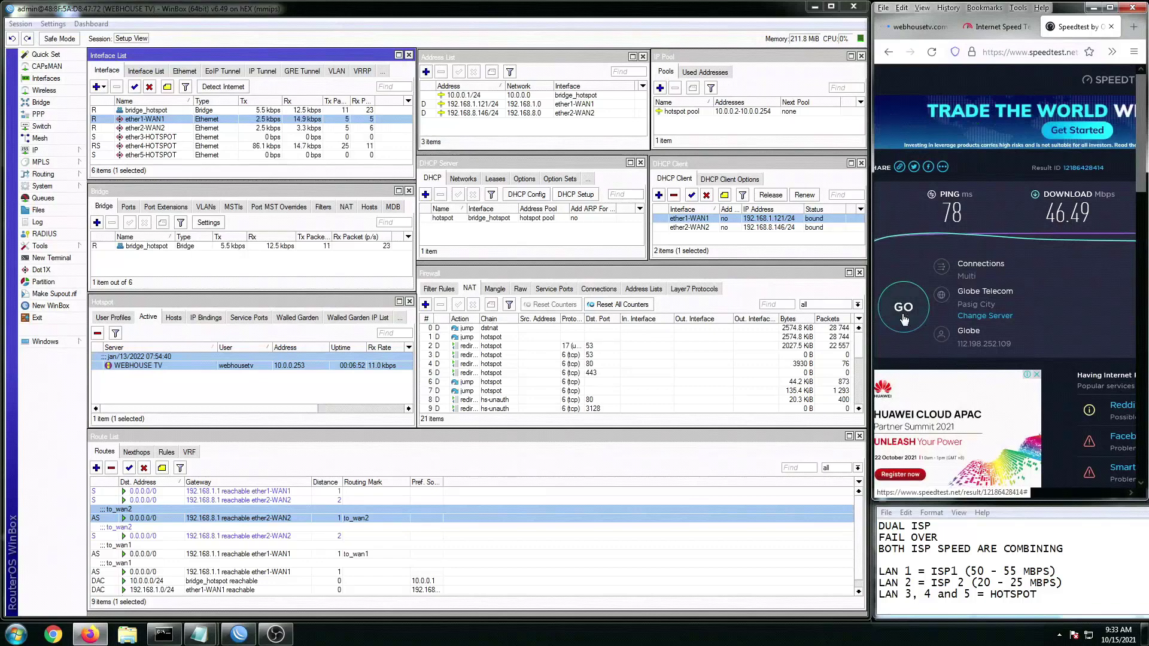
Step: Run a second Speedtest (79.21 Mbps download, 20 ms ping) and highlight FAIL OVER in the notes
{"action": "left_click", "coordinate": [903, 320]}
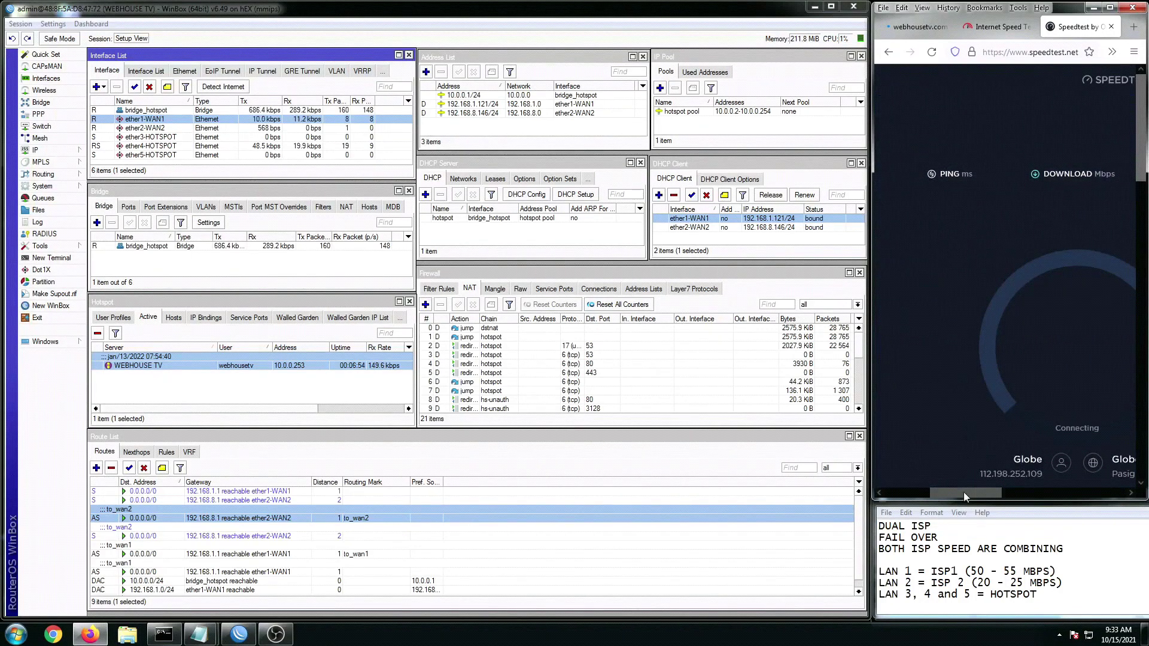
{"action": "left_click_drag", "start_coordinate": [963, 495], "coordinate": [984, 502]}
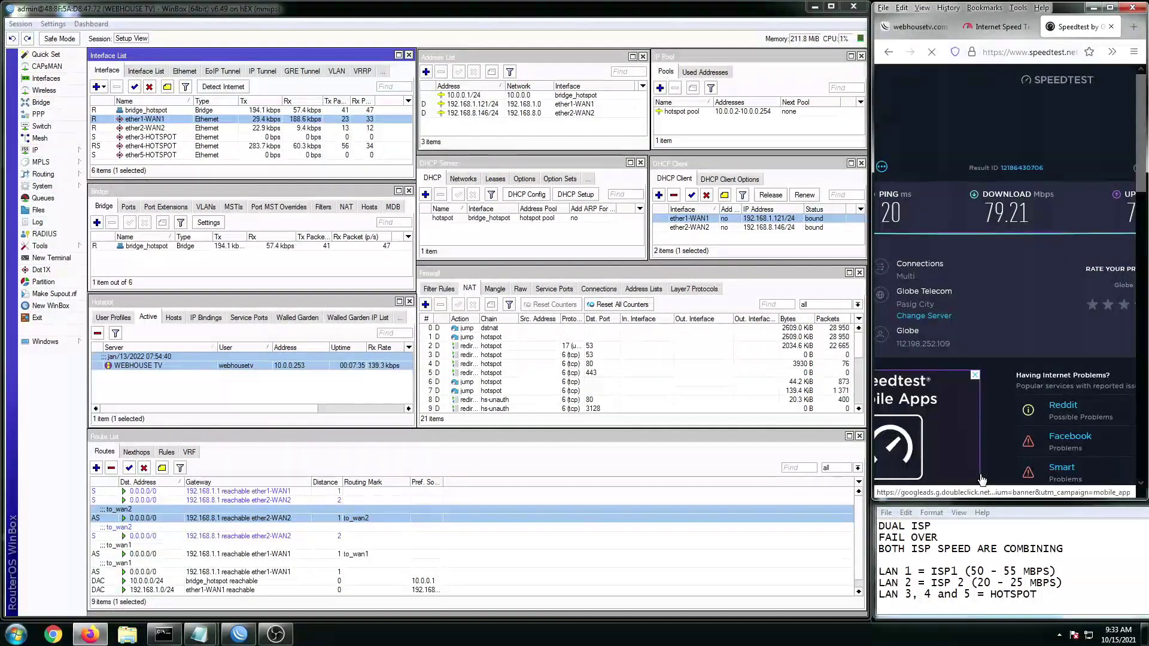
{"action": "left_click_drag", "start_coordinate": [939, 537], "coordinate": [879, 536]}
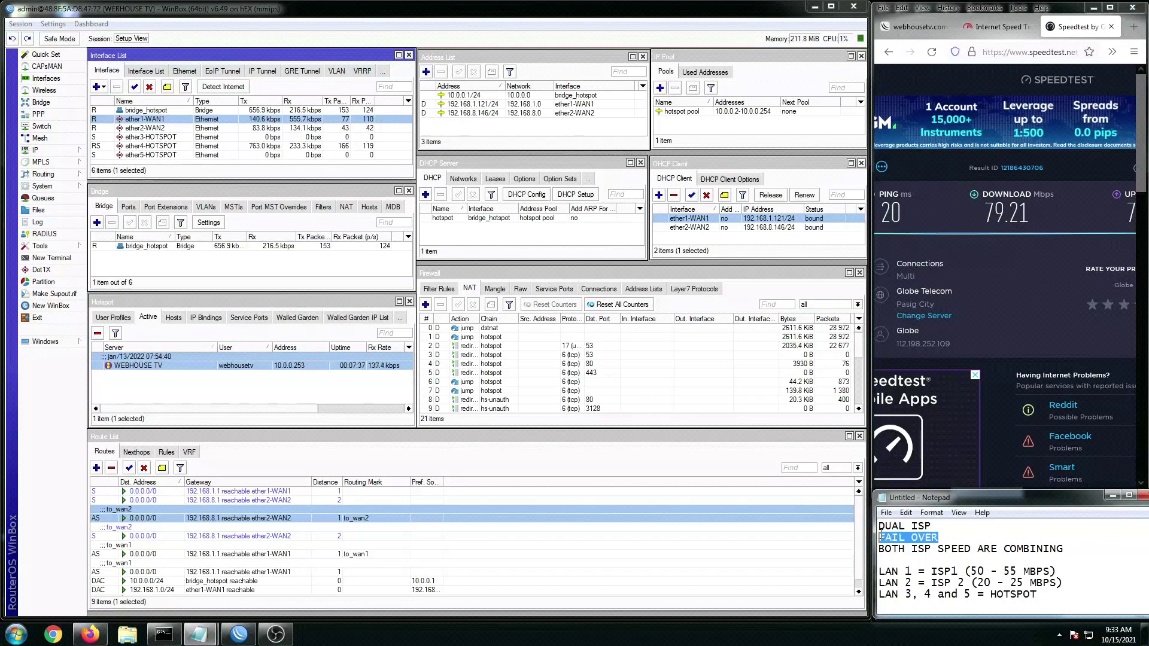
Step: Start 'ping yahoo.com -t' in Command Prompt and disable the ether1-WAN1 DHCP client
{"action": "left_click", "coordinate": [163, 634]}
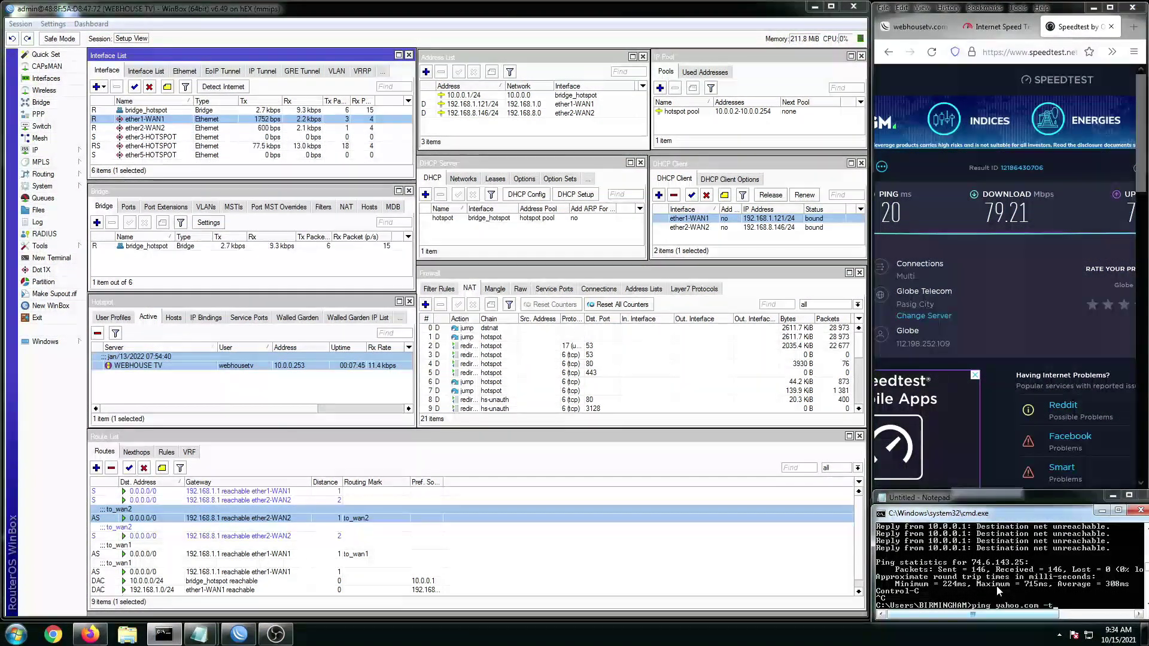
{"action": "key", "text": "Return"}
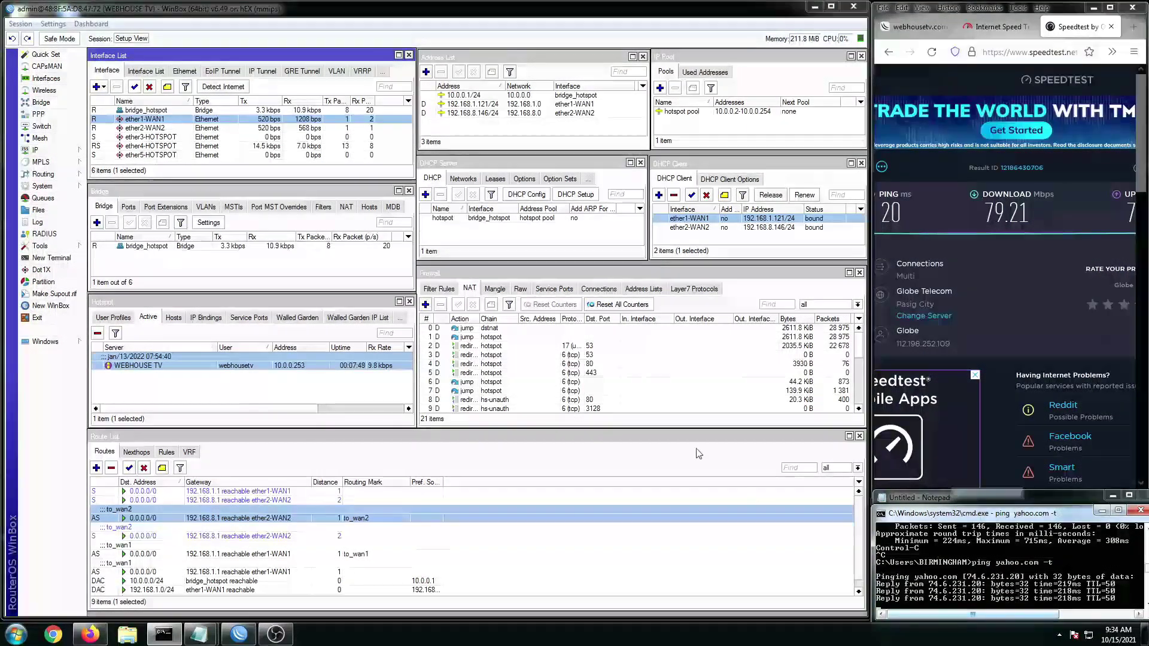
{"action": "left_click", "coordinate": [712, 221]}
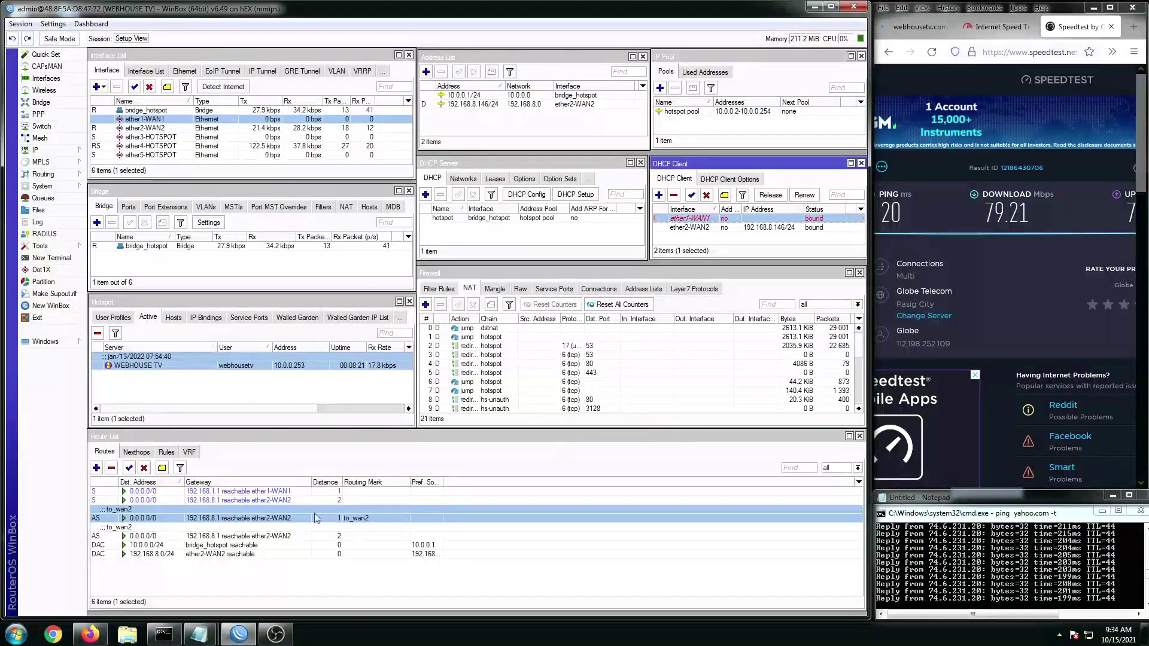
Step: Enable the WAN1 0.0.0.0/0 route, now unreachable, and view fast.com reading 27 Mbps
{"action": "left_click", "coordinate": [334, 491]}
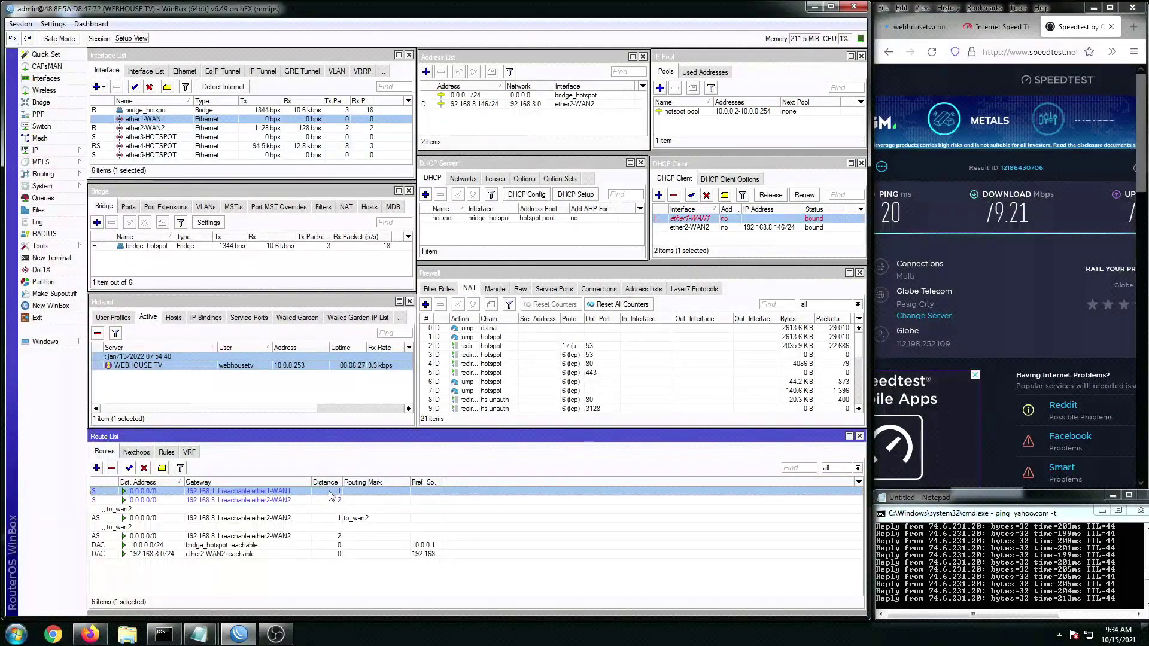
{"action": "key", "text": "Down"}
{"action": "key", "text": "Down"}
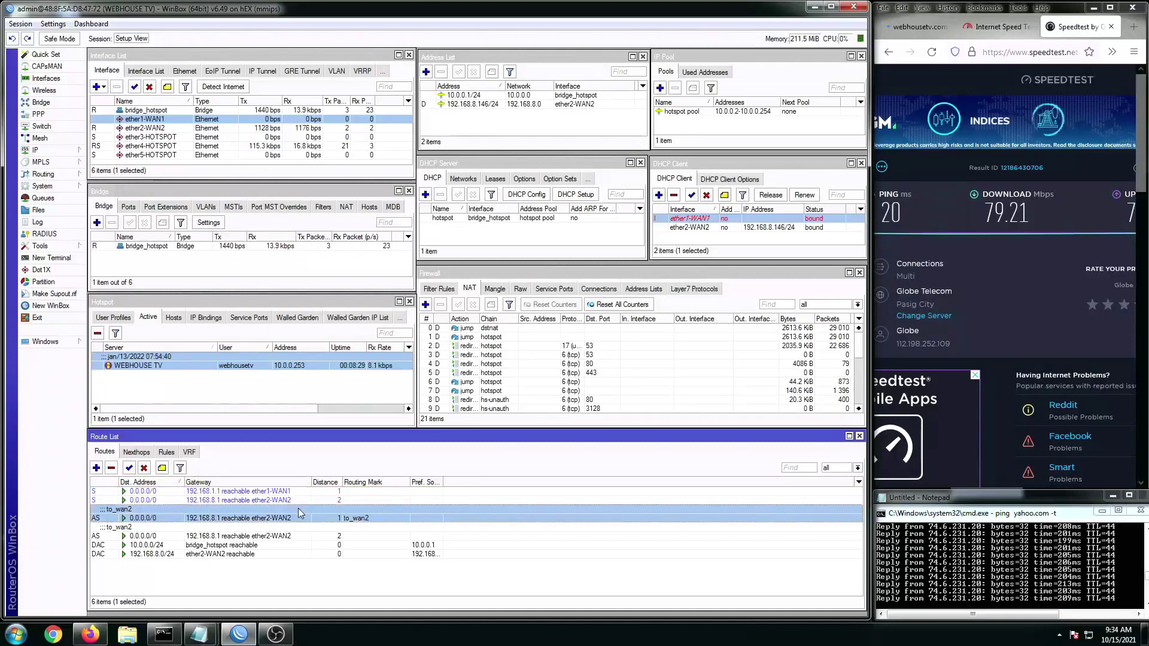
{"action": "left_click", "coordinate": [328, 492]}
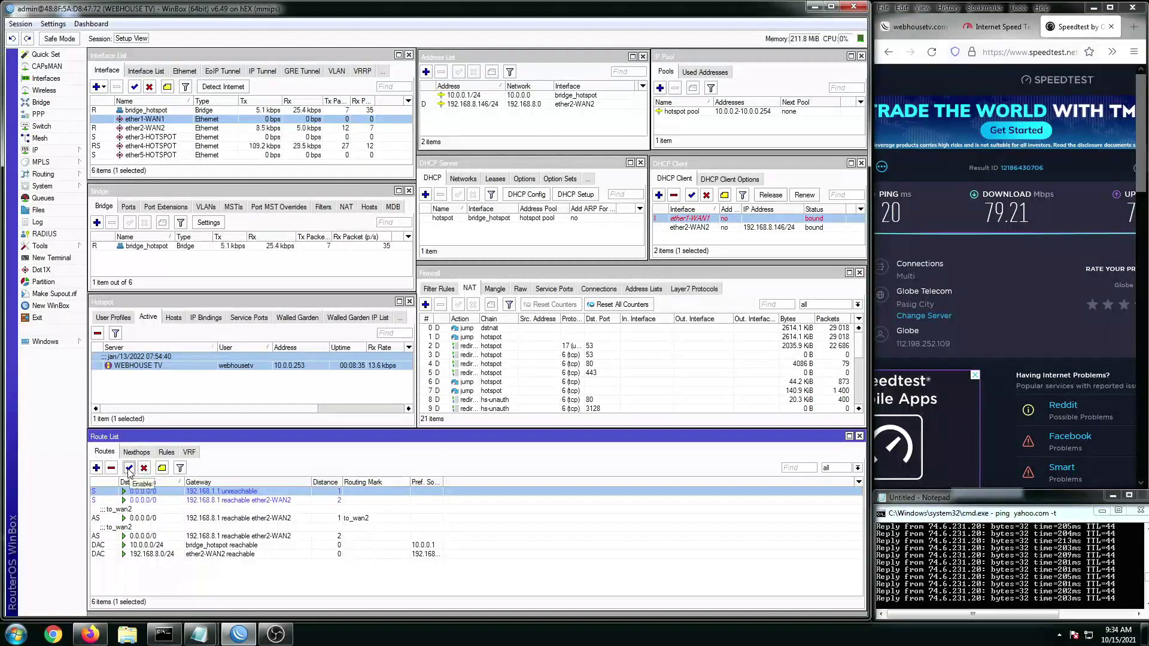
{"action": "left_click", "coordinate": [130, 469]}
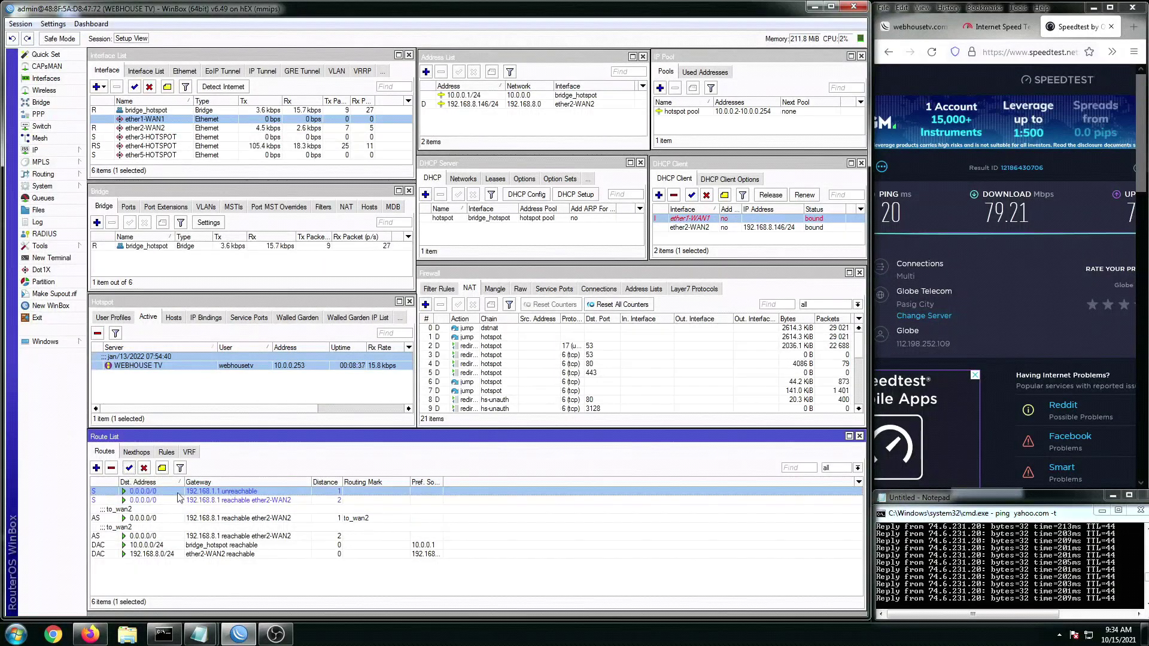
{"action": "left_click", "coordinate": [234, 500]}
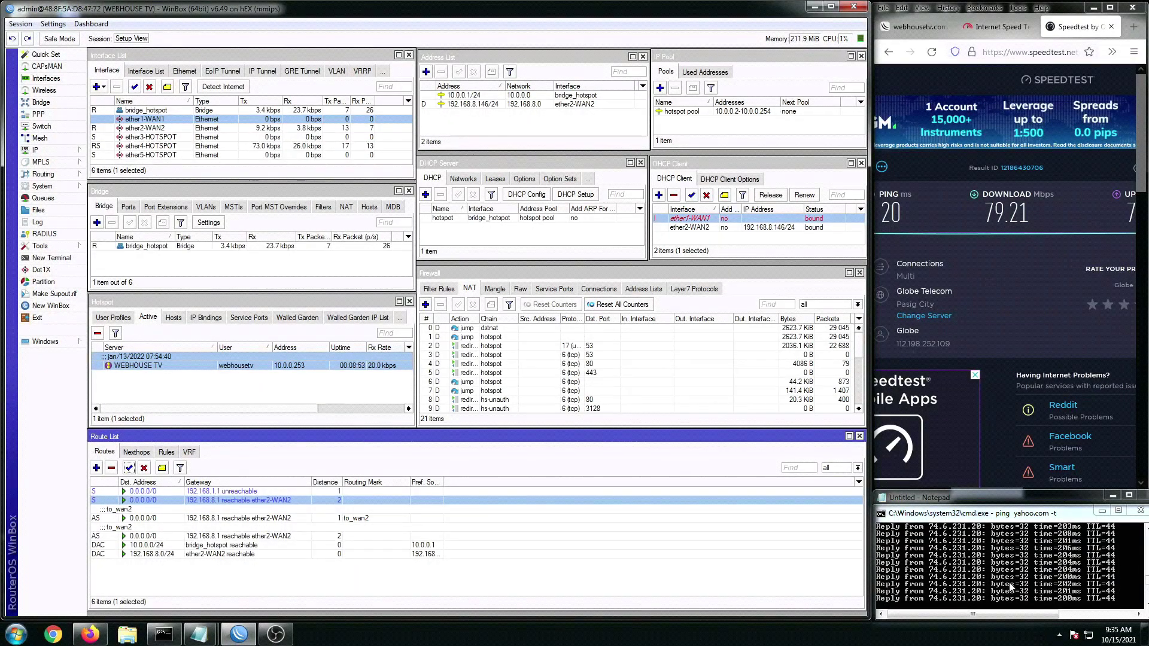
{"action": "left_click", "coordinate": [996, 27]}
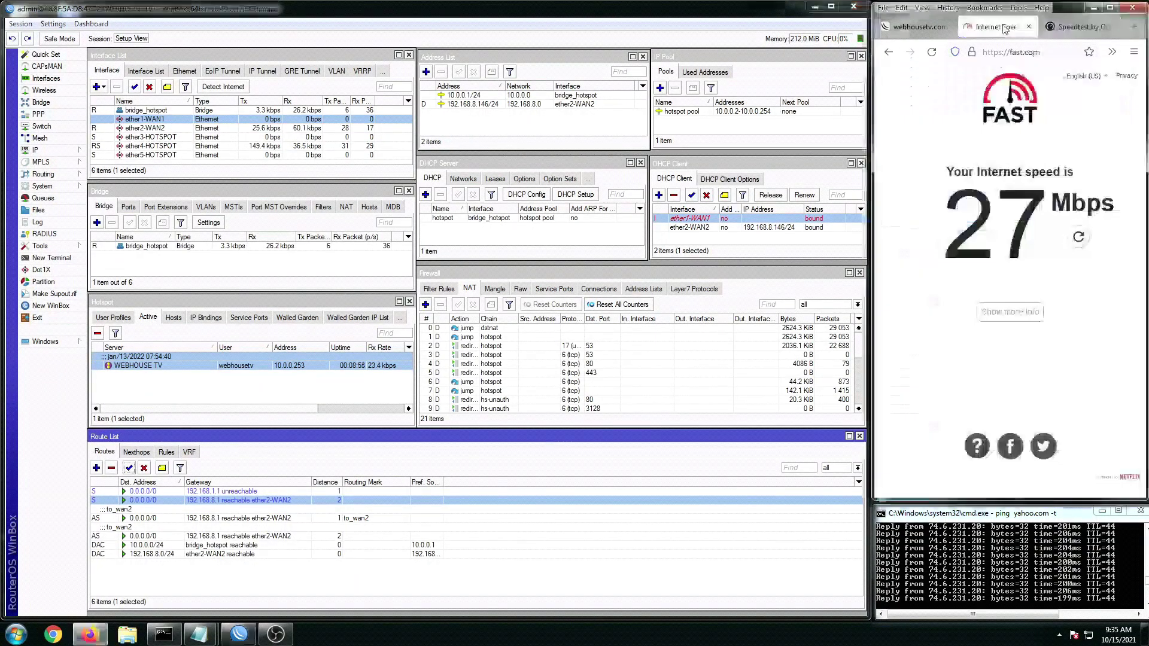
Step: Rerun fast.com (18 Mbps) and a Speedtest over WAN2 alone, getting 20.59 Mbps download
{"action": "left_click", "coordinate": [1081, 237]}
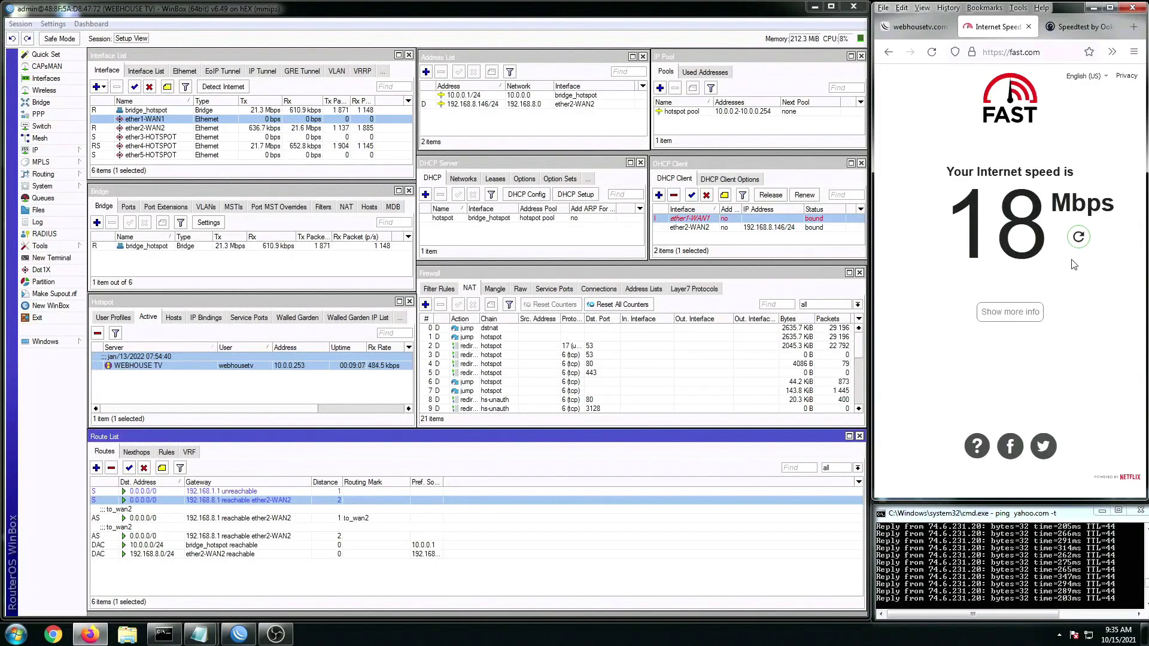
{"action": "left_click", "coordinate": [1075, 25]}
{"action": "left_click_drag", "start_coordinate": [997, 494], "coordinate": [964, 495]}
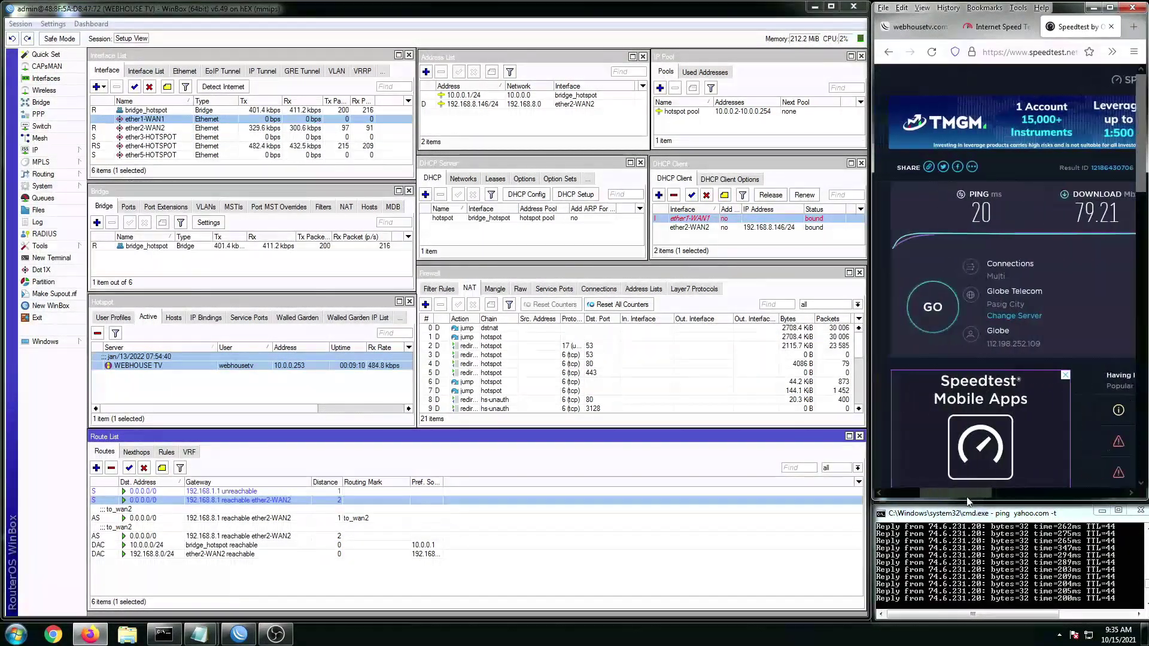
{"action": "left_click", "coordinate": [932, 313]}
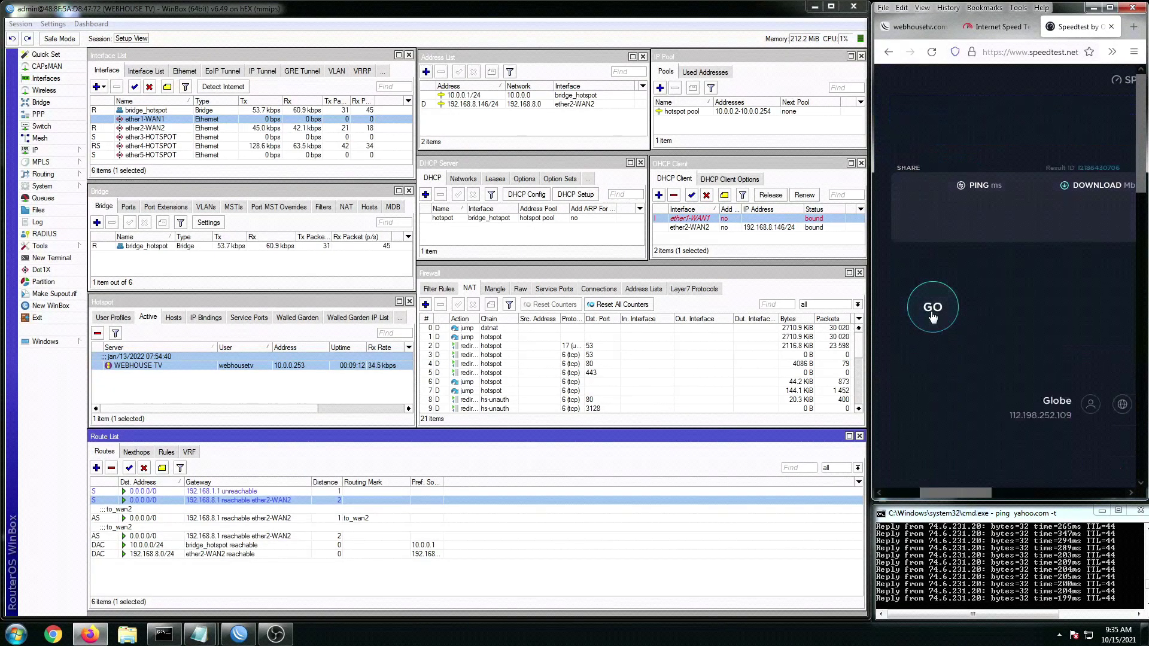
{"action": "left_click_drag", "start_coordinate": [983, 494], "coordinate": [1015, 502]}
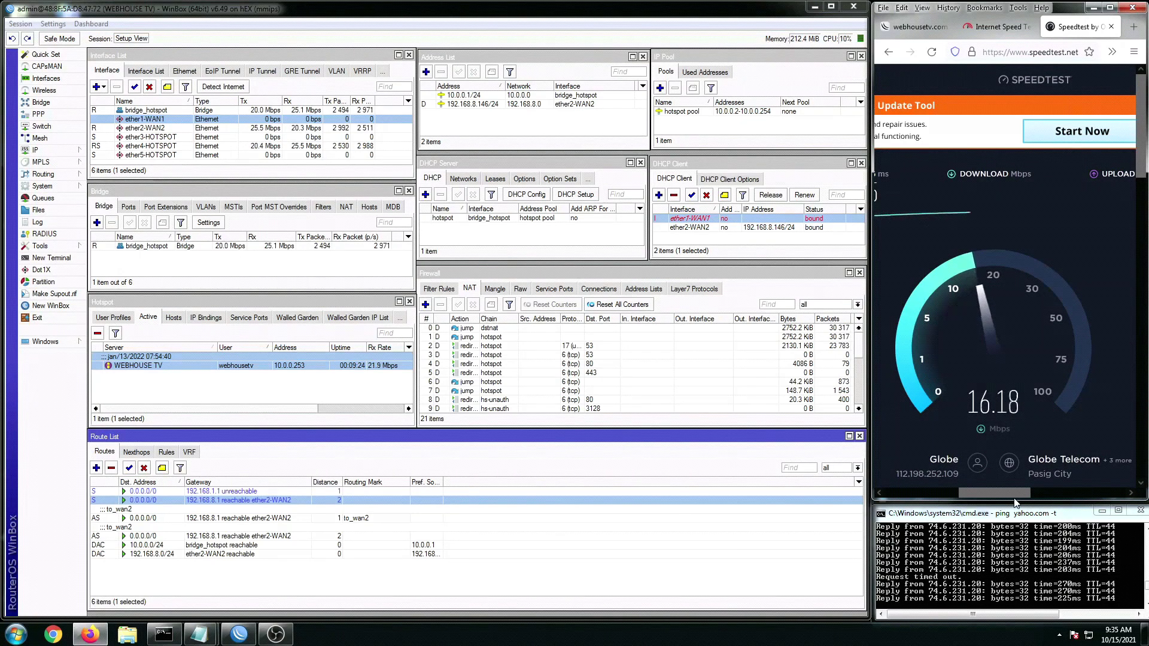
Step: Stop the yahoo.com ping, minimize Command Prompt, and highlight FAIL OVER in the notes
{"action": "left_click", "coordinate": [1016, 568]}
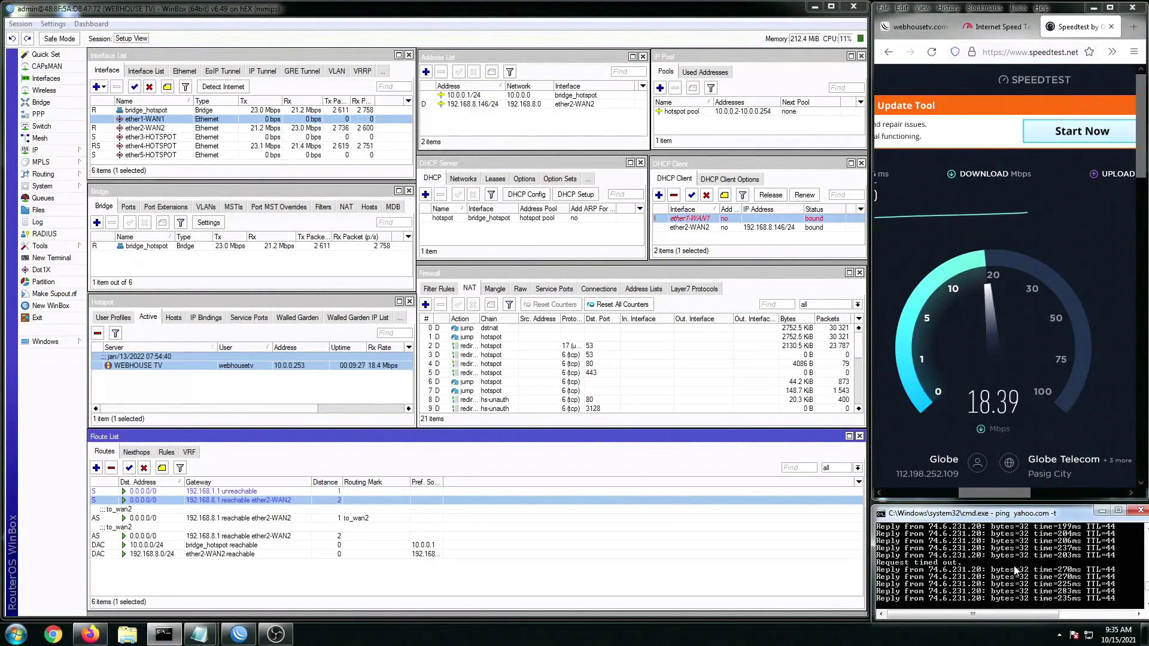
{"action": "key", "text": "ctrl+c"}
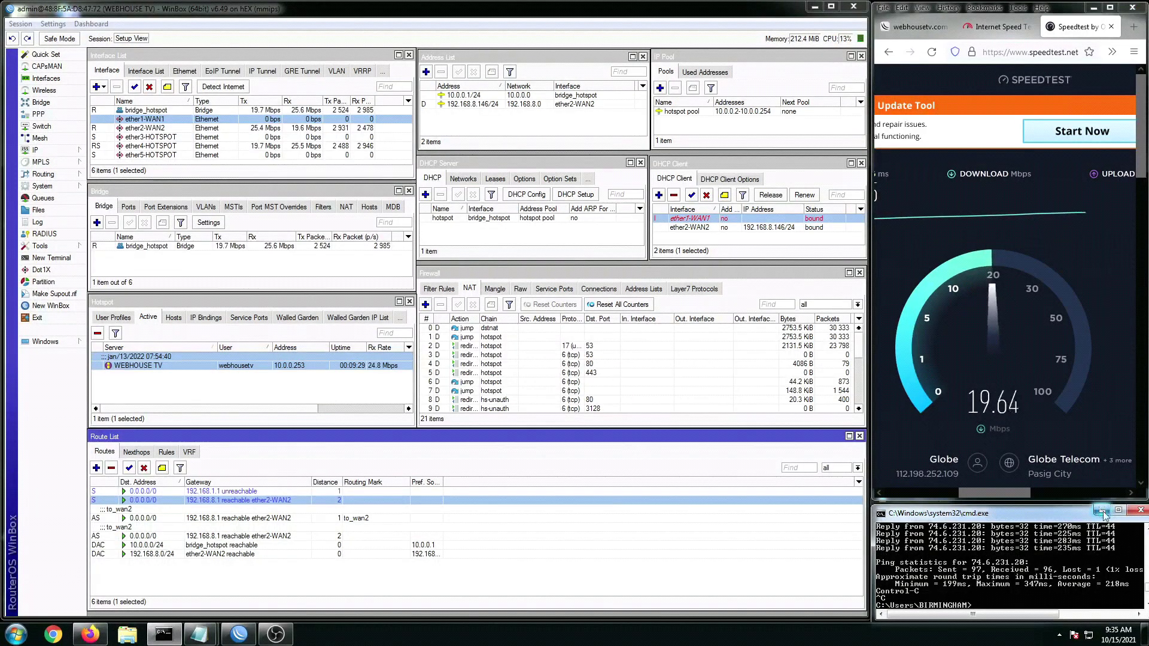
{"action": "left_click", "coordinate": [1103, 511]}
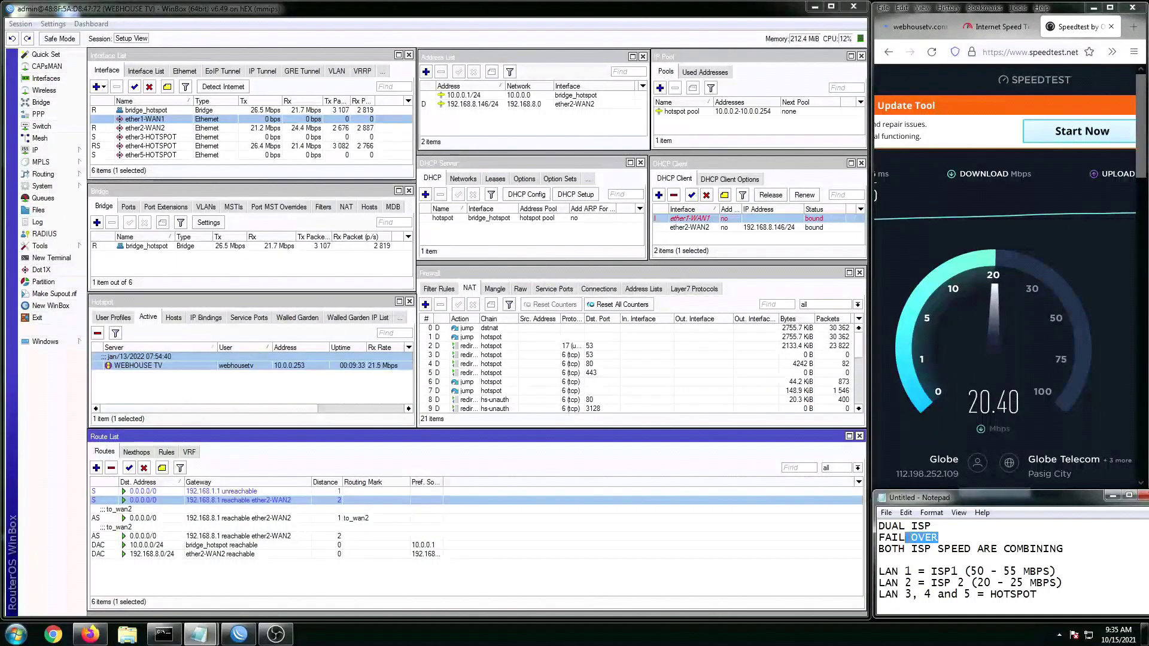
{"action": "left_click_drag", "start_coordinate": [905, 537], "coordinate": [878, 537]}
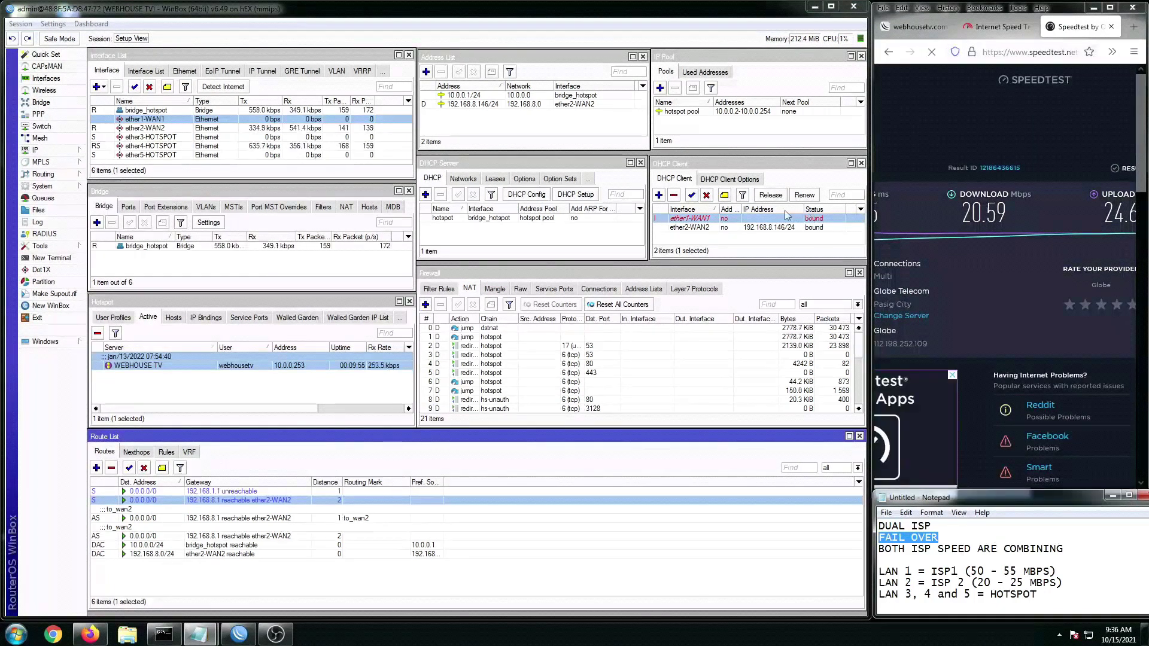
{"action": "left_click", "coordinate": [713, 218]}
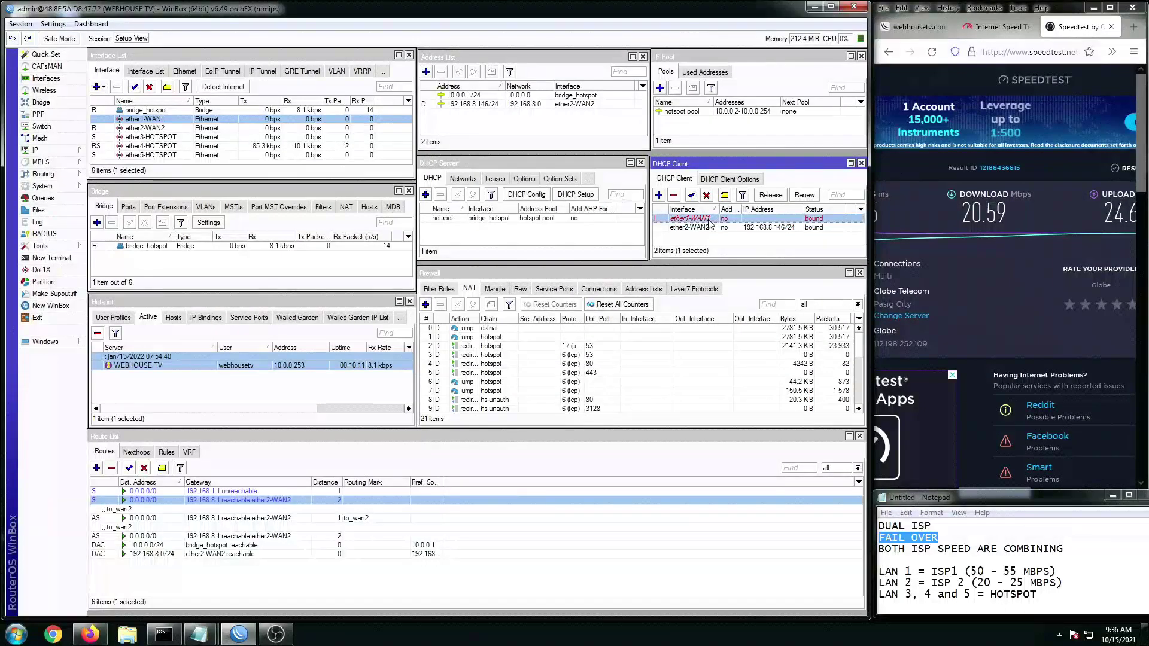
Step: Re-enable the ether1-WAN1 DHCP client (192.168.1.121/24) and its 0.0.0.0/0 default route
{"action": "left_click", "coordinate": [218, 515]}
{"action": "left_click", "coordinate": [168, 491]}
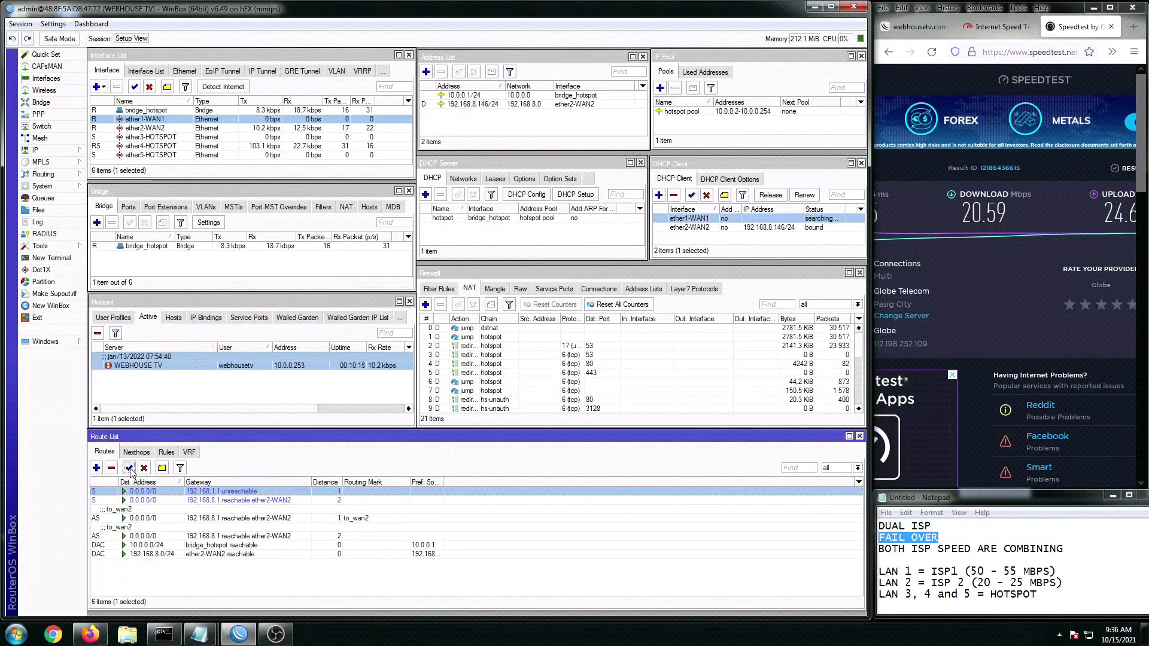
{"action": "left_click", "coordinate": [220, 516]}
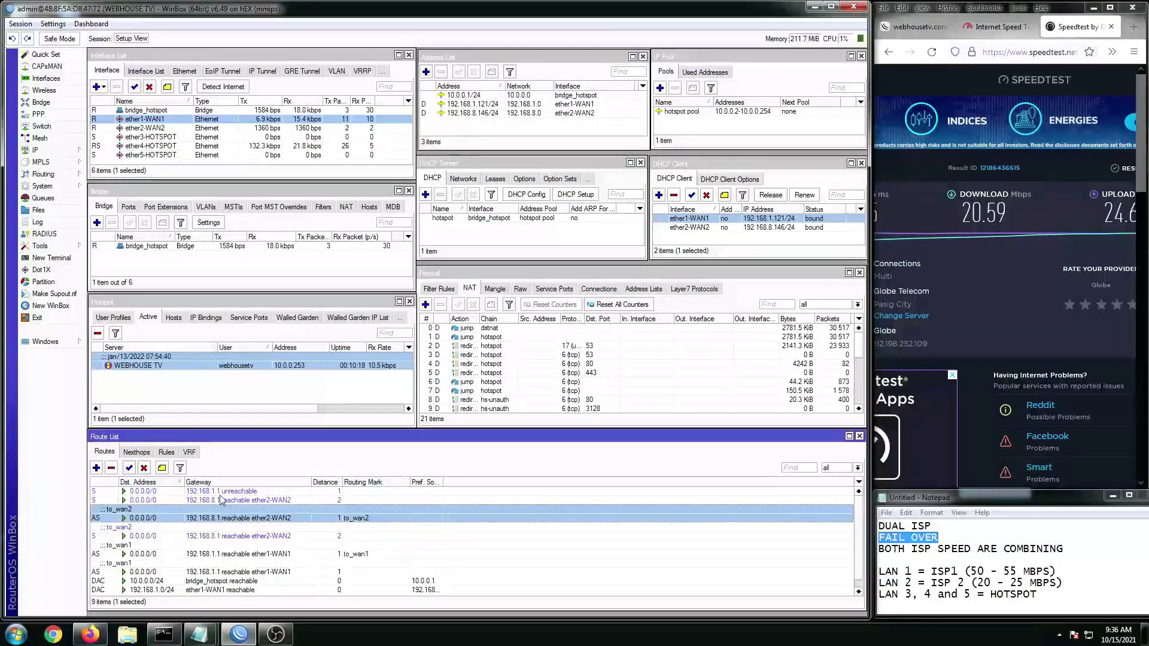
{"action": "left_click", "coordinate": [219, 494]}
{"action": "left_click", "coordinate": [129, 468]}
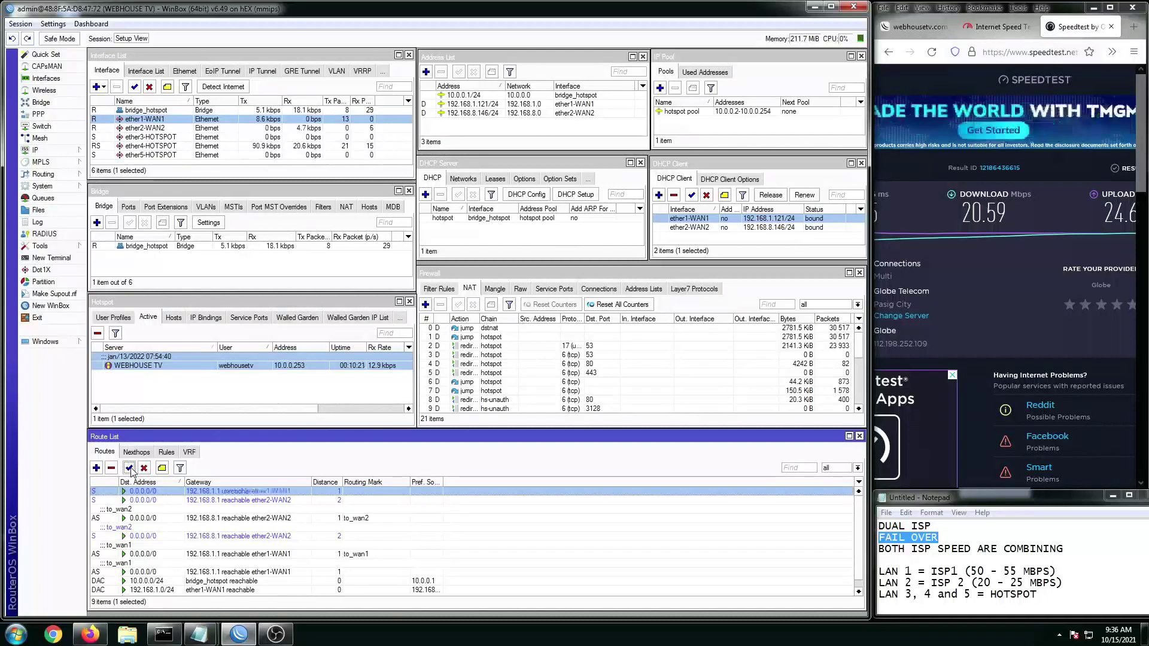
{"action": "left_click", "coordinate": [252, 517]}
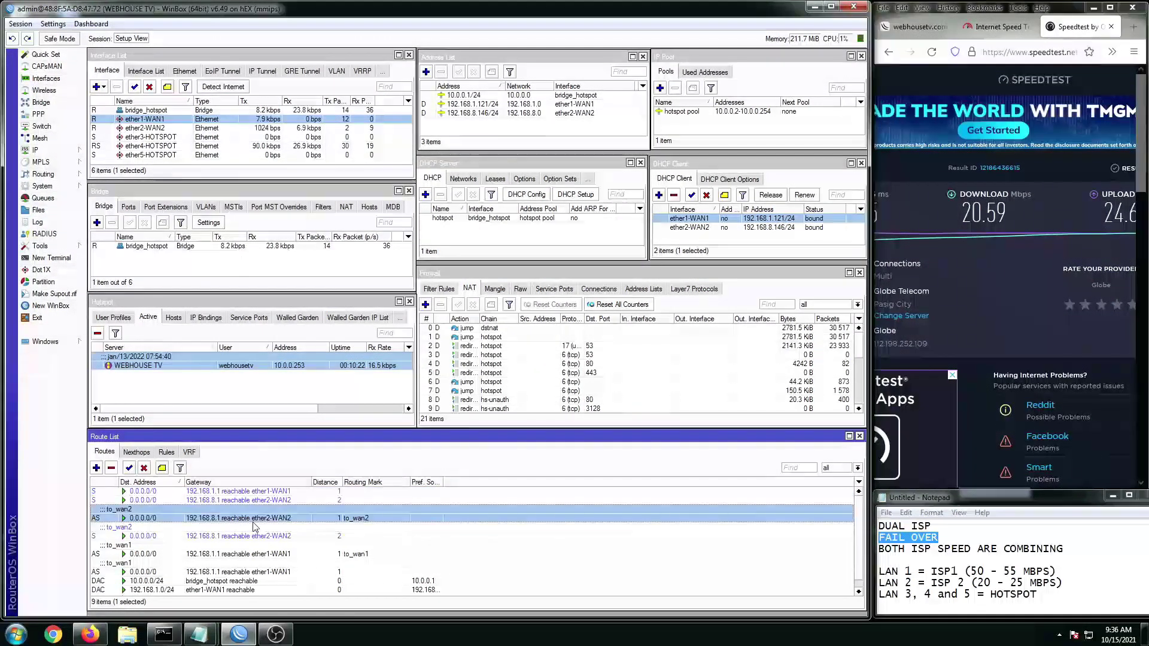
{"action": "left_click", "coordinate": [237, 493]}
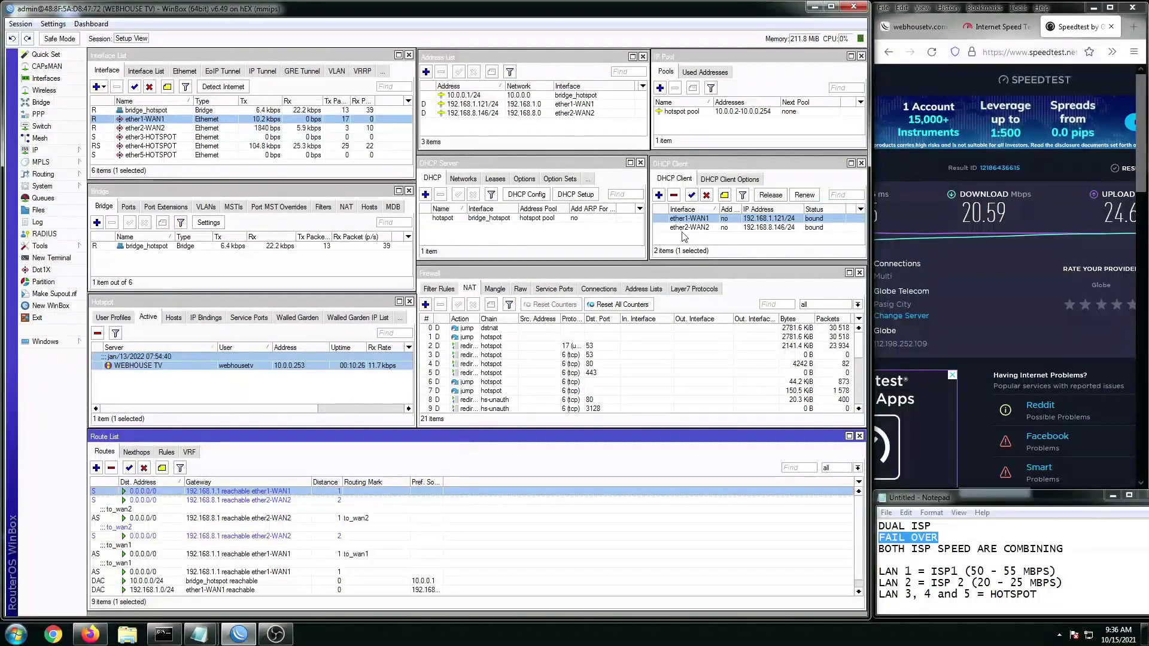
{"action": "left_click", "coordinate": [998, 33]}
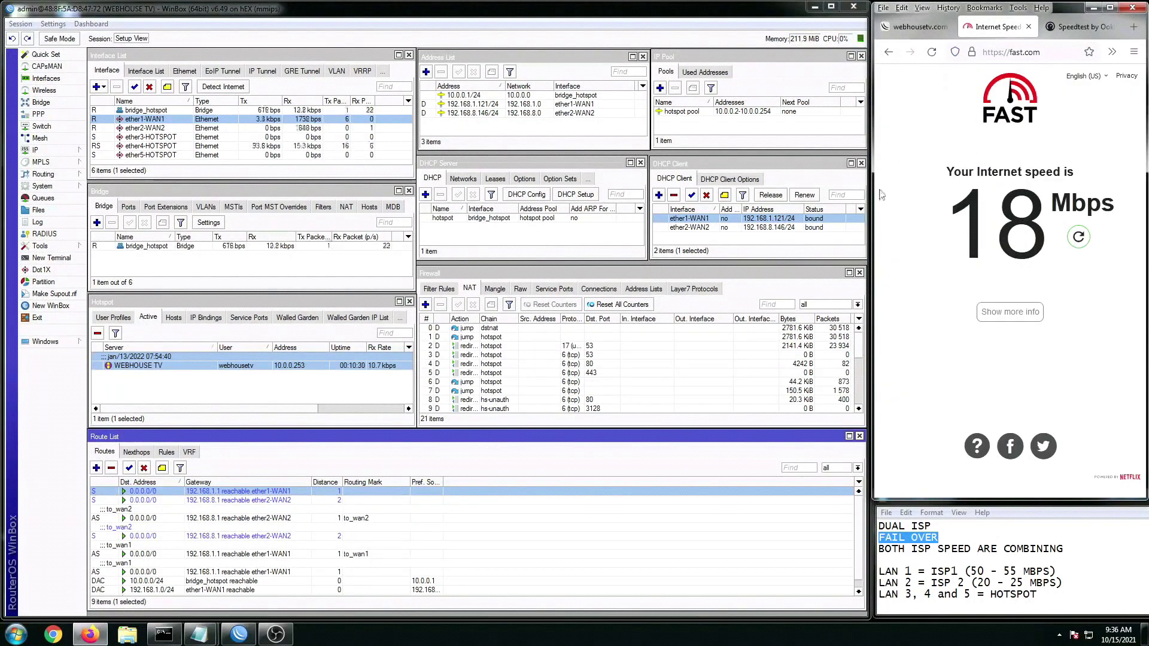
Step: Highlight the speeds-combining line in the notes and bring Firefox forward
{"action": "left_click", "coordinate": [963, 584]}
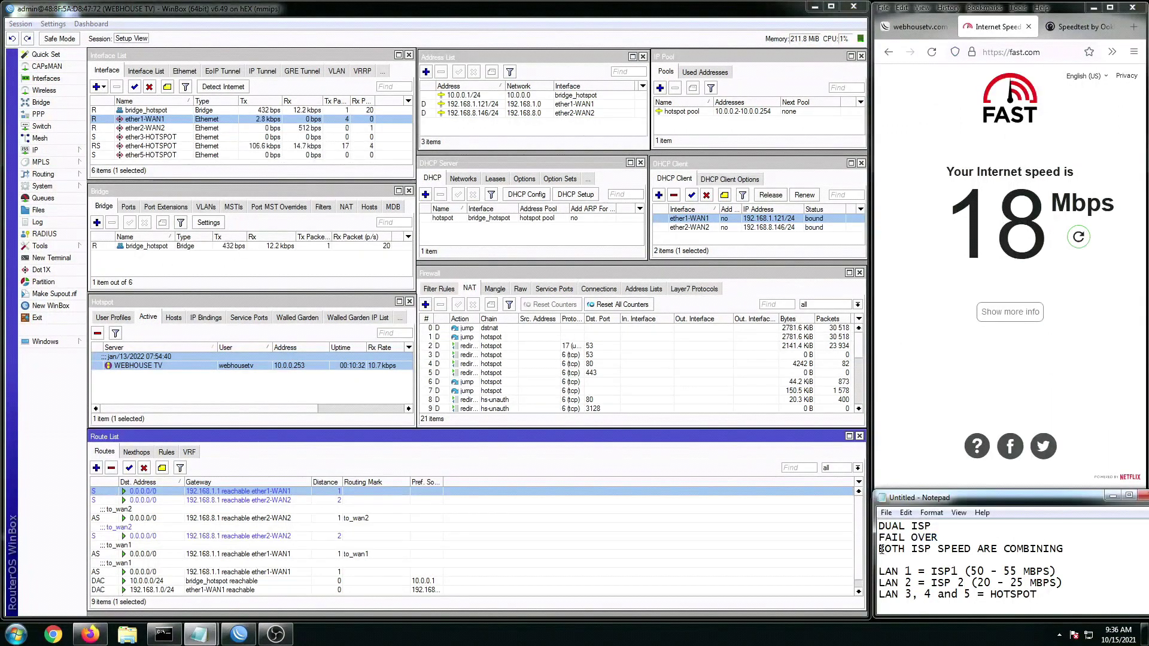
{"action": "left_click_drag", "start_coordinate": [881, 549], "coordinate": [1012, 550]}
{"action": "left_click", "coordinate": [1071, 550]}
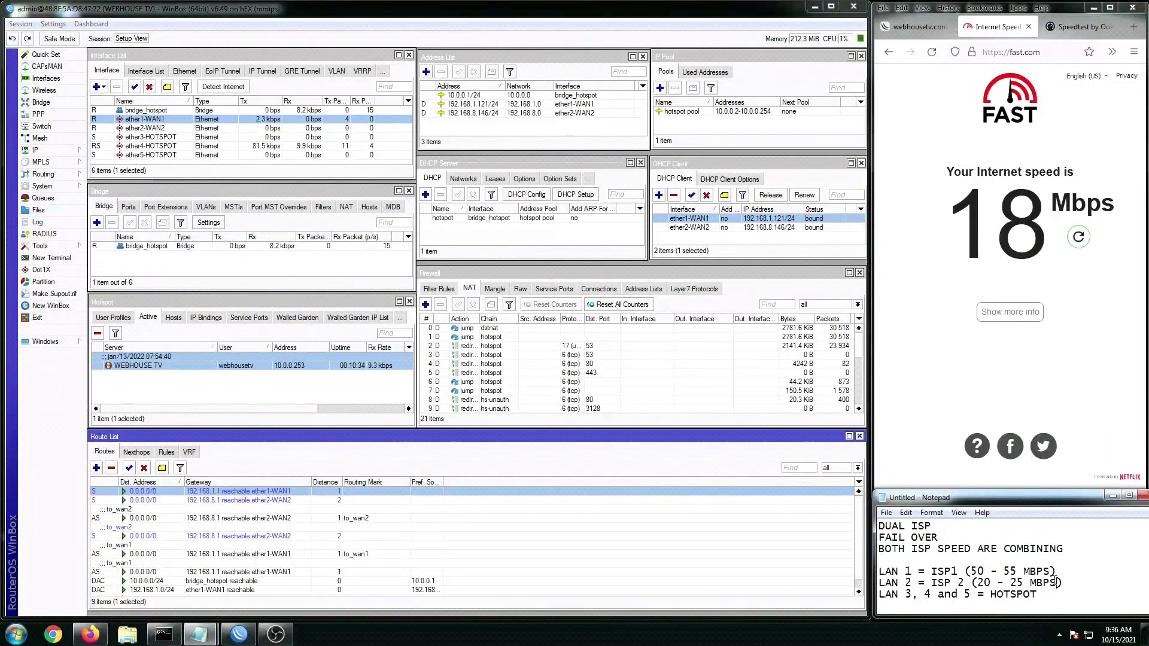
{"action": "left_click", "coordinate": [904, 282]}
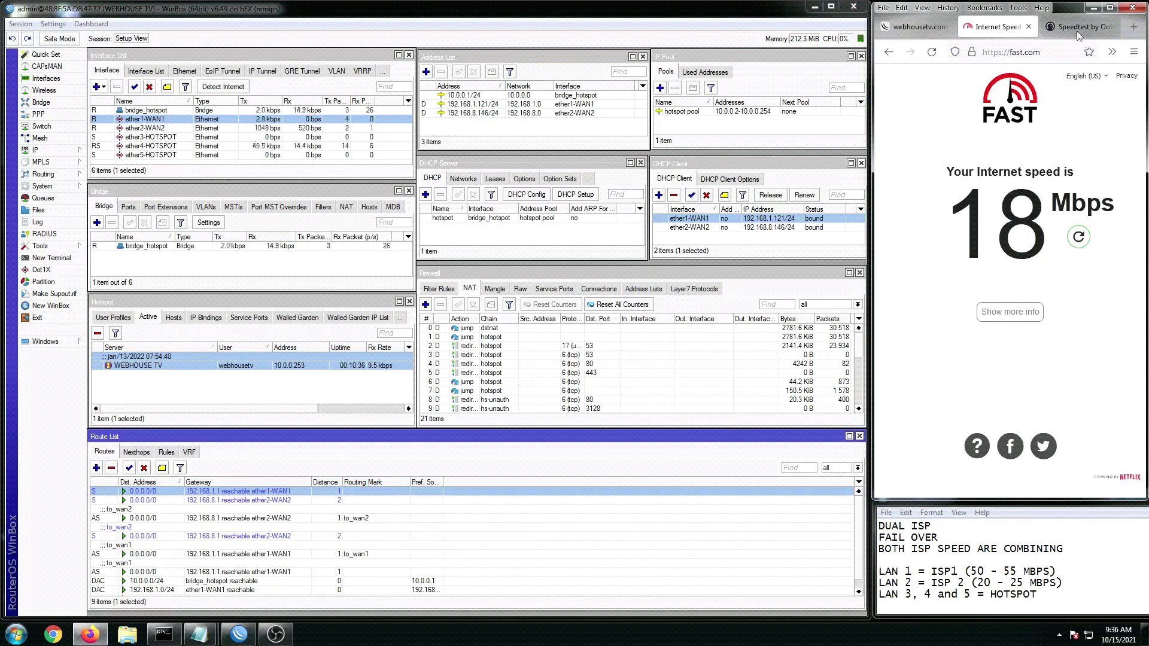
Step: Run a Speedtest with both WANs active, reaching 71.38 Mbps download and 36 ms ping
{"action": "left_click", "coordinate": [1077, 31]}
{"action": "left_click_drag", "start_coordinate": [1013, 494], "coordinate": [971, 497]}
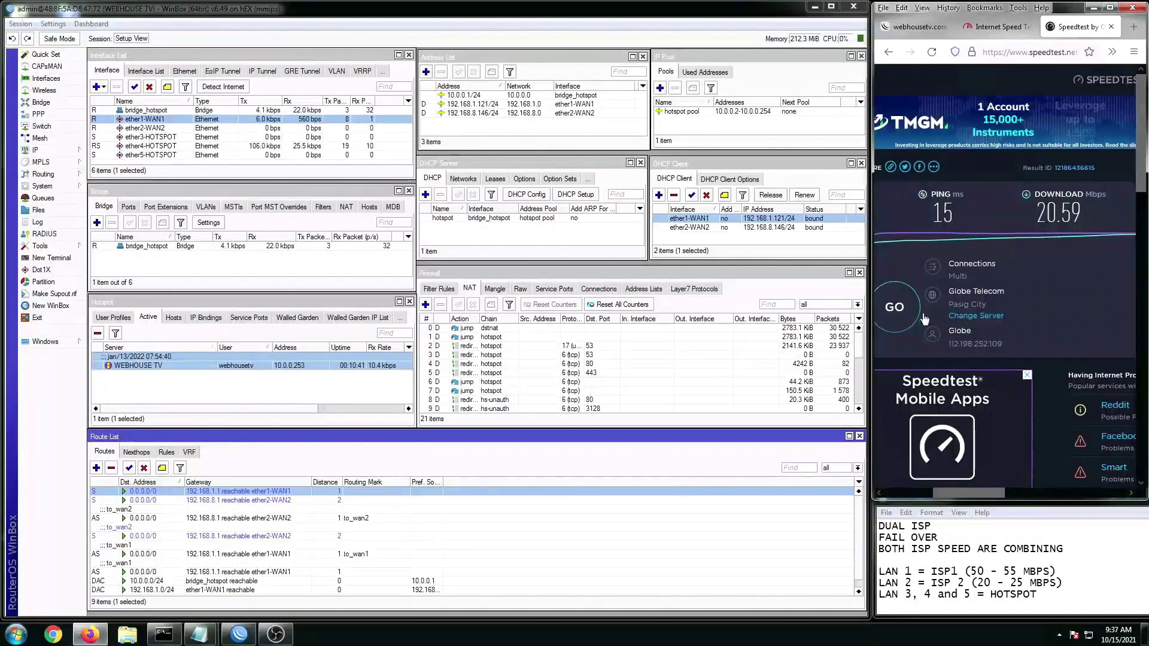
{"action": "left_click", "coordinate": [895, 309]}
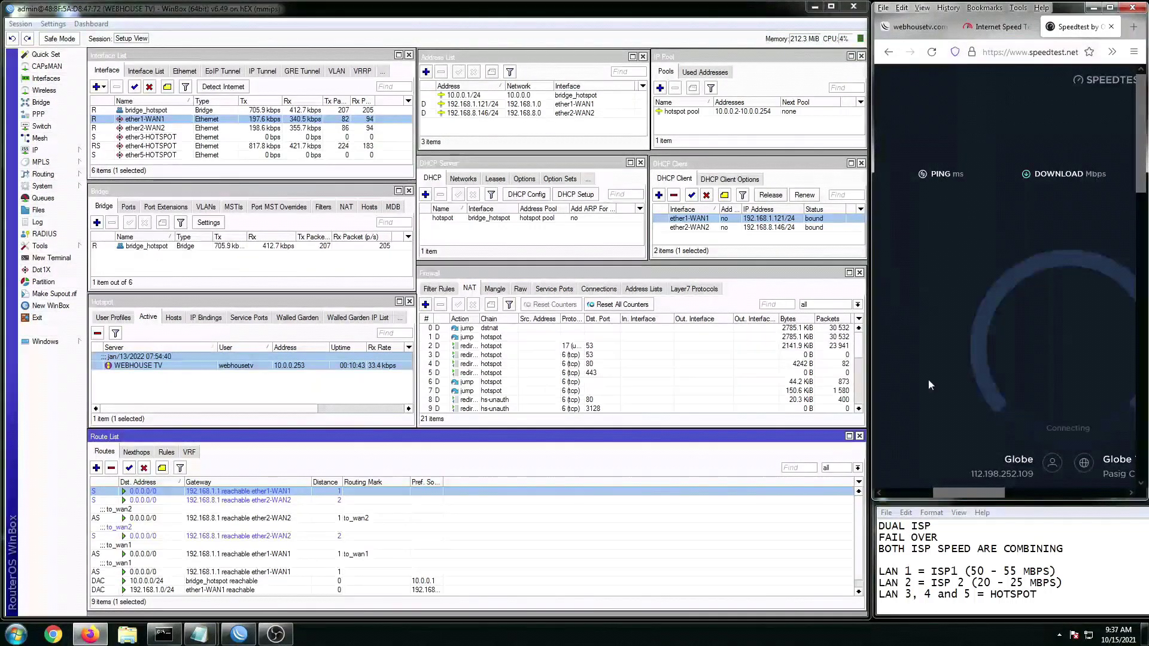
{"action": "left_click_drag", "start_coordinate": [967, 494], "coordinate": [984, 495]}
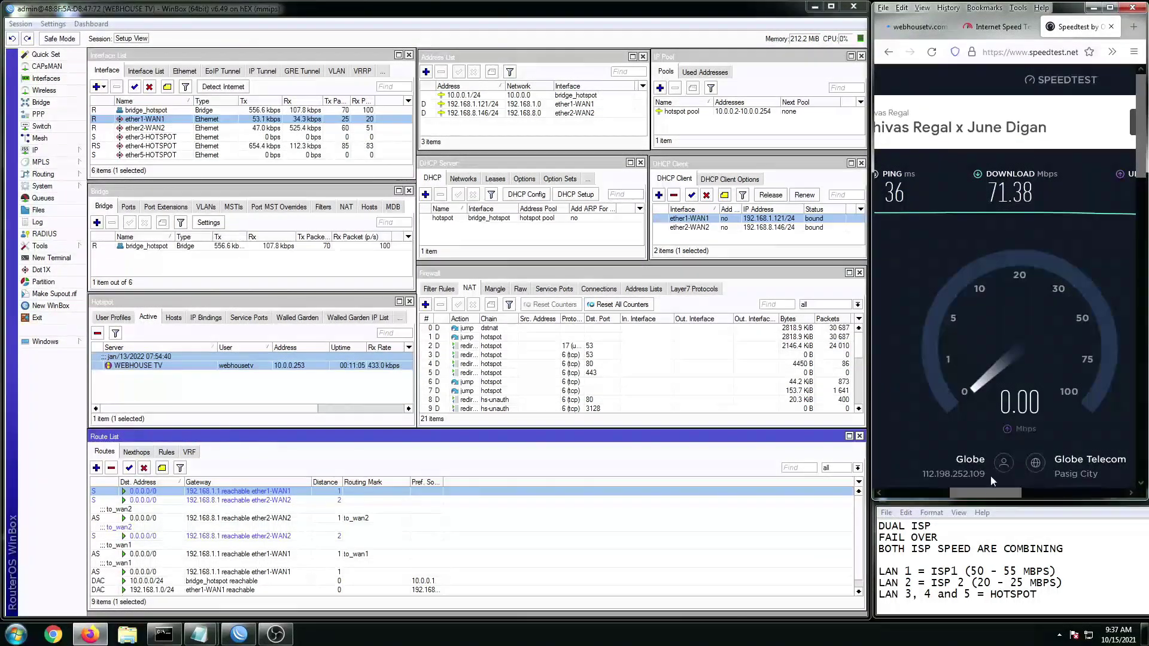
{"action": "mouse_move", "coordinate": [986, 492]}
{"action": "left_mouse_down"}
{"action": "mouse_move", "coordinate": [1010, 493]}
{"action": "mouse_move", "coordinate": [992, 492]}
{"action": "left_mouse_up"}
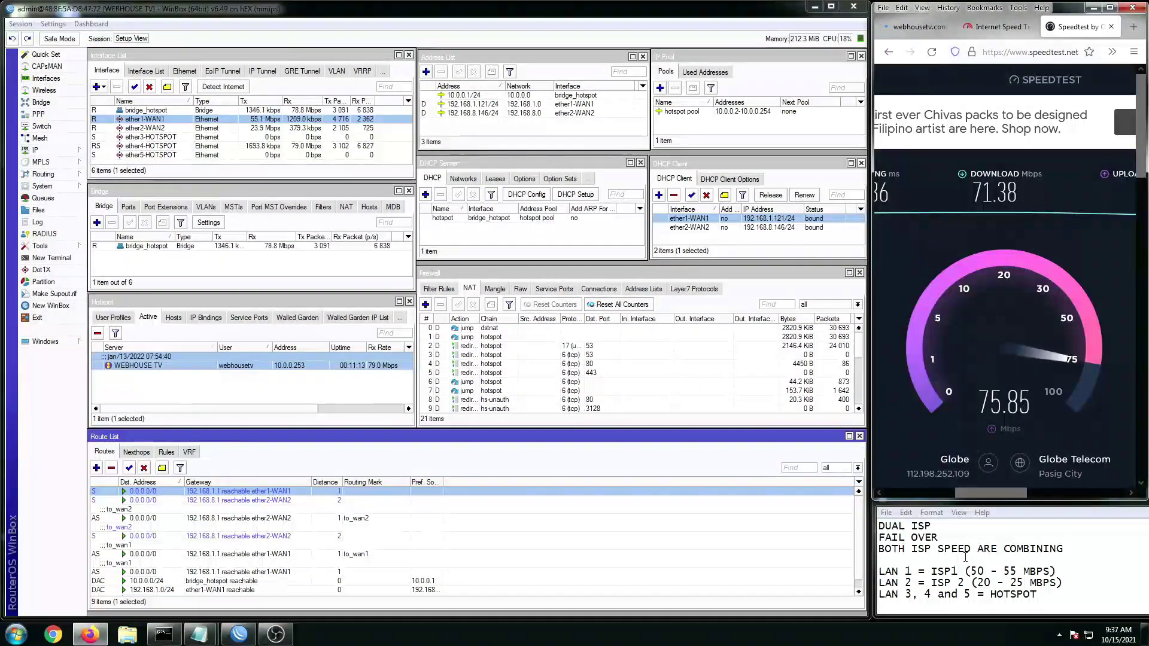
{"action": "key", "text": "alt+Tab"}
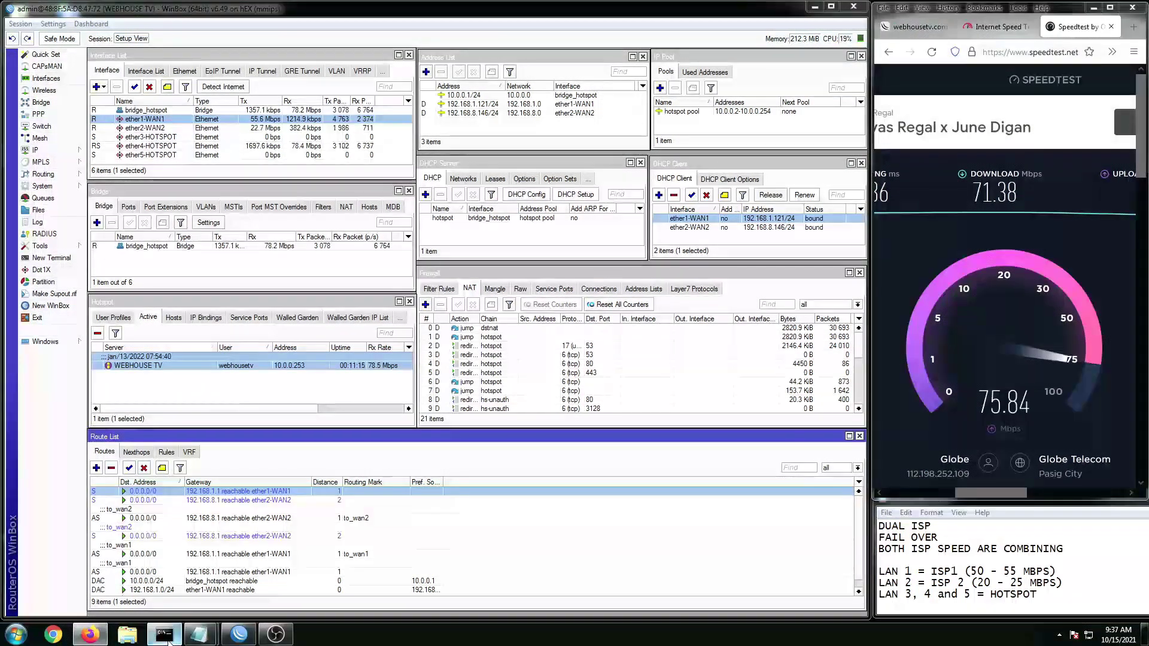
Step: Rerun 'ping yahoo.com -t' and disable the ether2-WAN2 DHCP client in WinBox
{"action": "key", "text": "Up"}
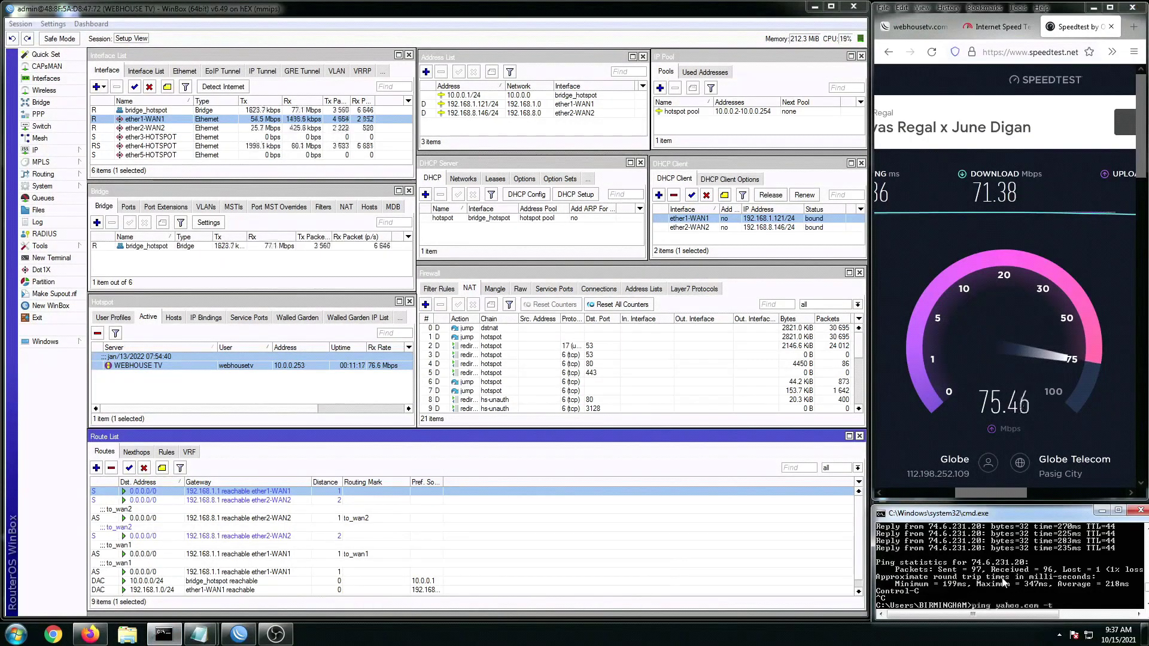
{"action": "key", "text": "Return"}
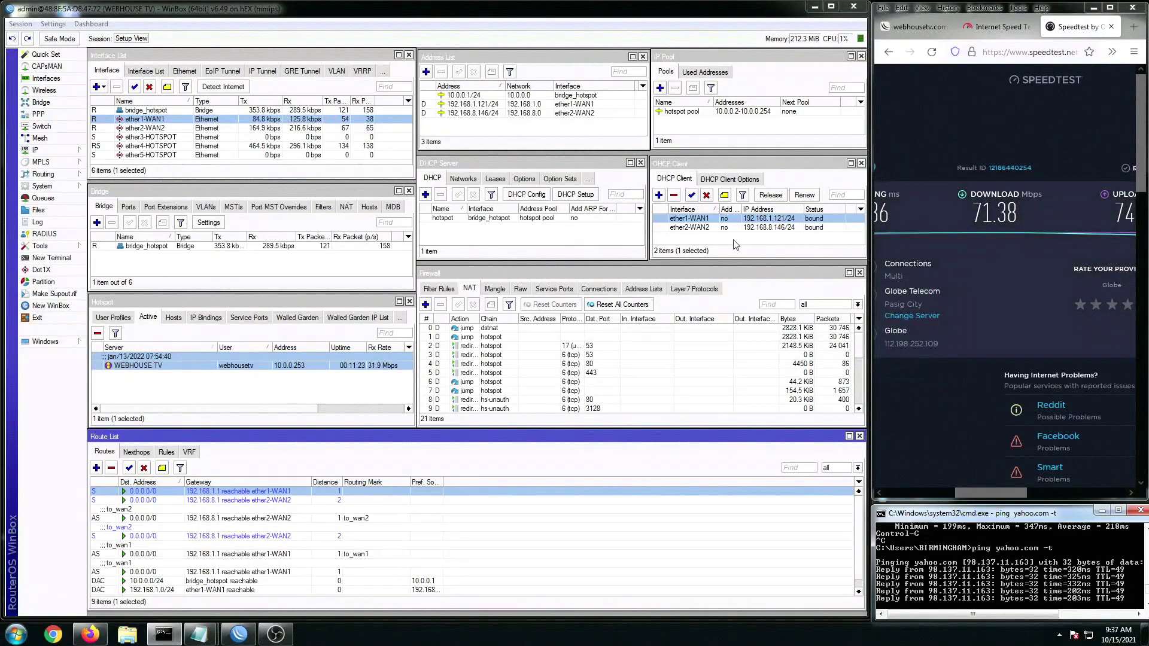
{"action": "left_click", "coordinate": [712, 230]}
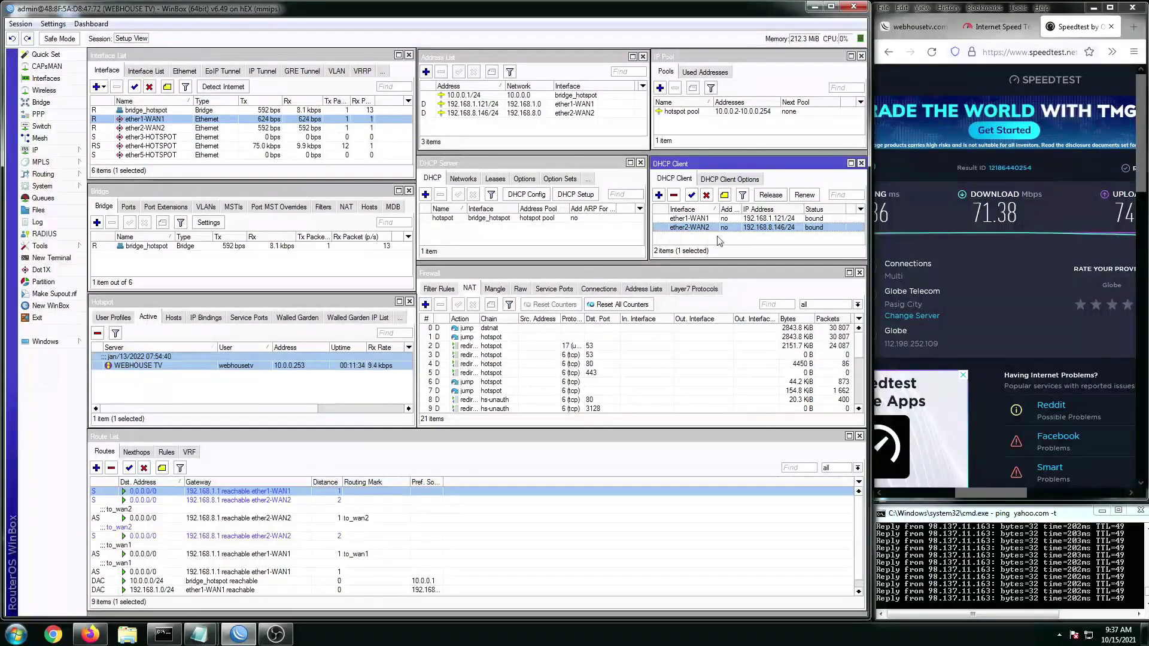
{"action": "left_click", "coordinate": [699, 233]}
{"action": "left_click", "coordinate": [695, 230]}
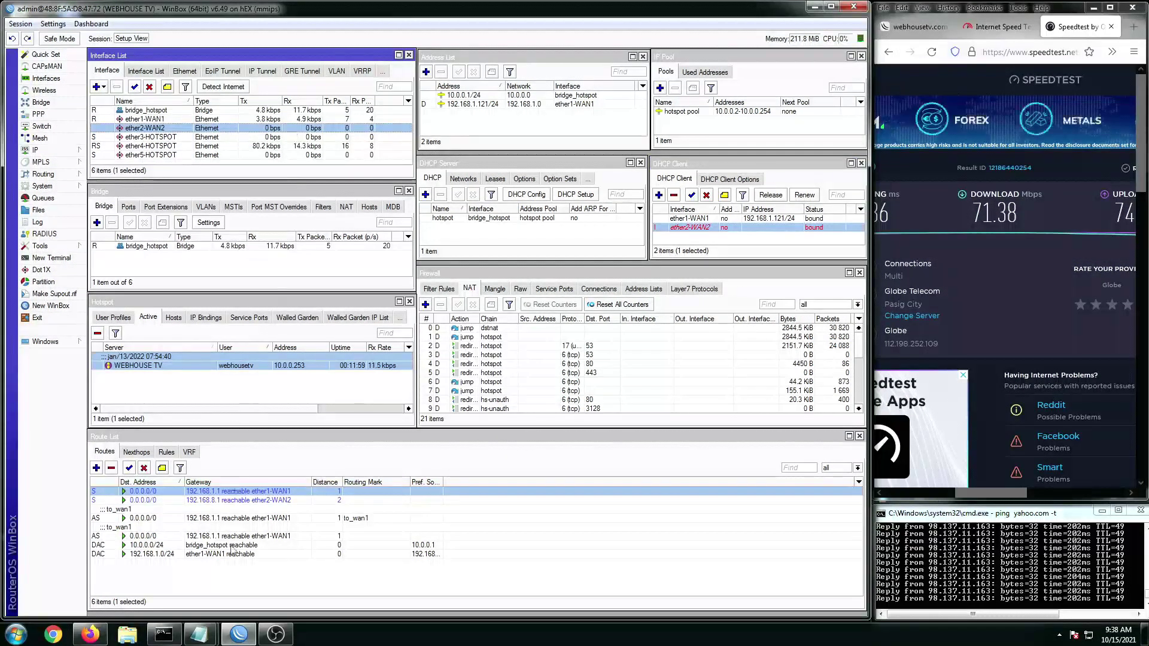
Step: Confirm the ether2-WAN2 default route is unreachable, then rerun fast.com, reading 60 Mbps over WAN1
{"action": "left_click", "coordinate": [243, 530]}
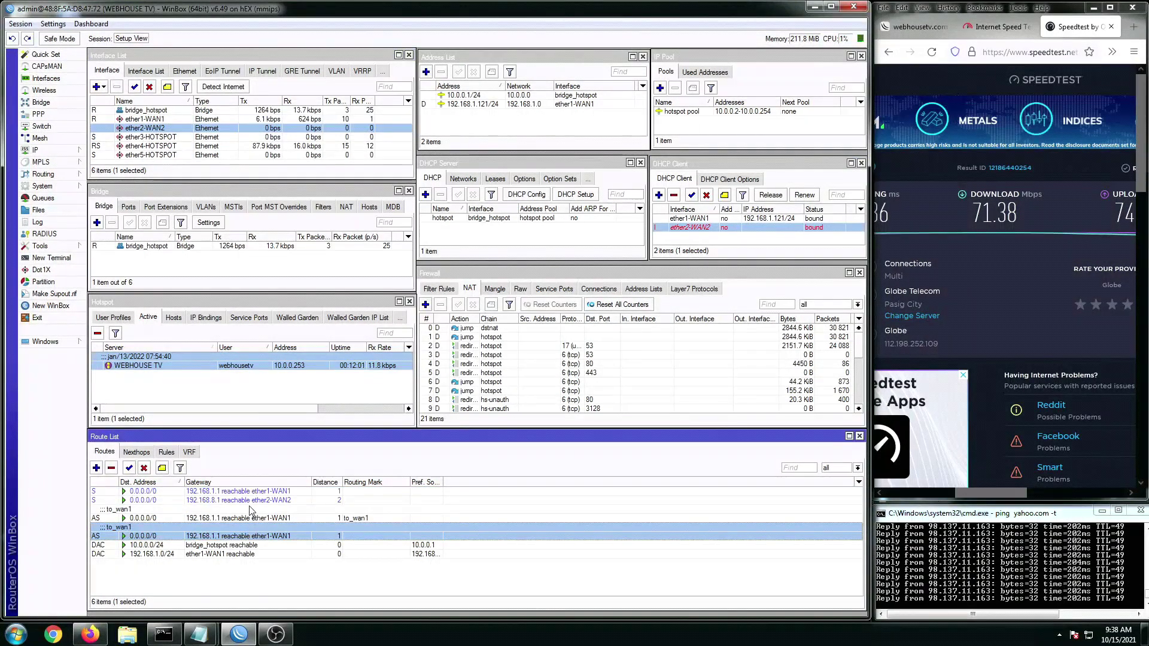
{"action": "left_click", "coordinate": [226, 501]}
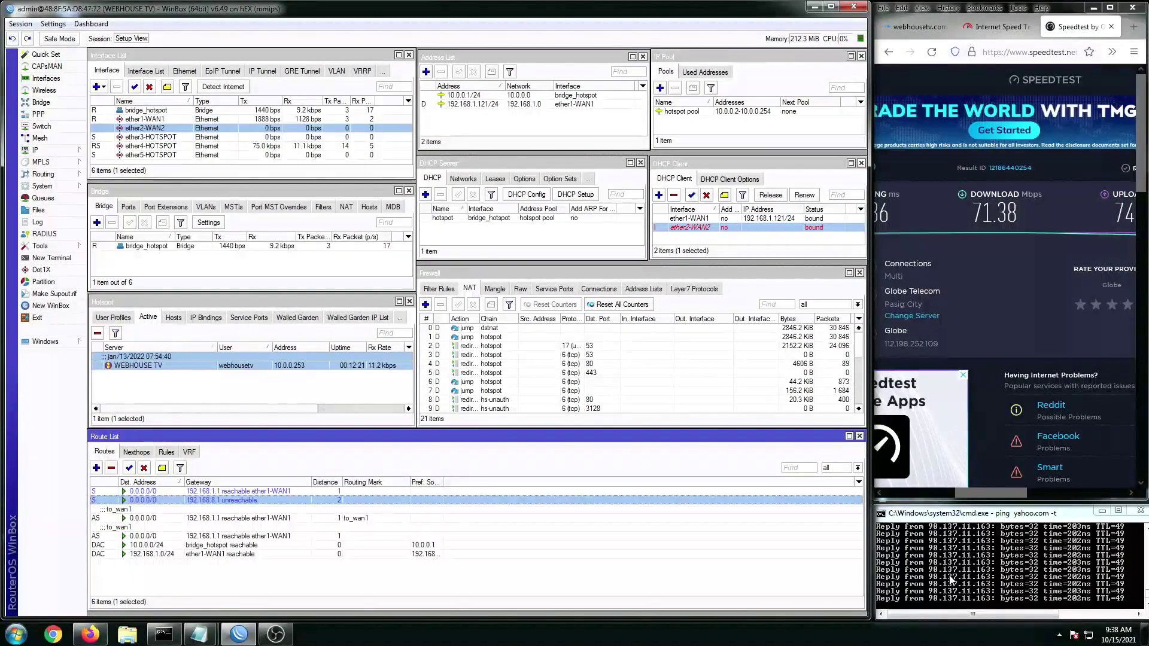
{"action": "left_click", "coordinate": [997, 26]}
{"action": "left_click", "coordinate": [1078, 239]}
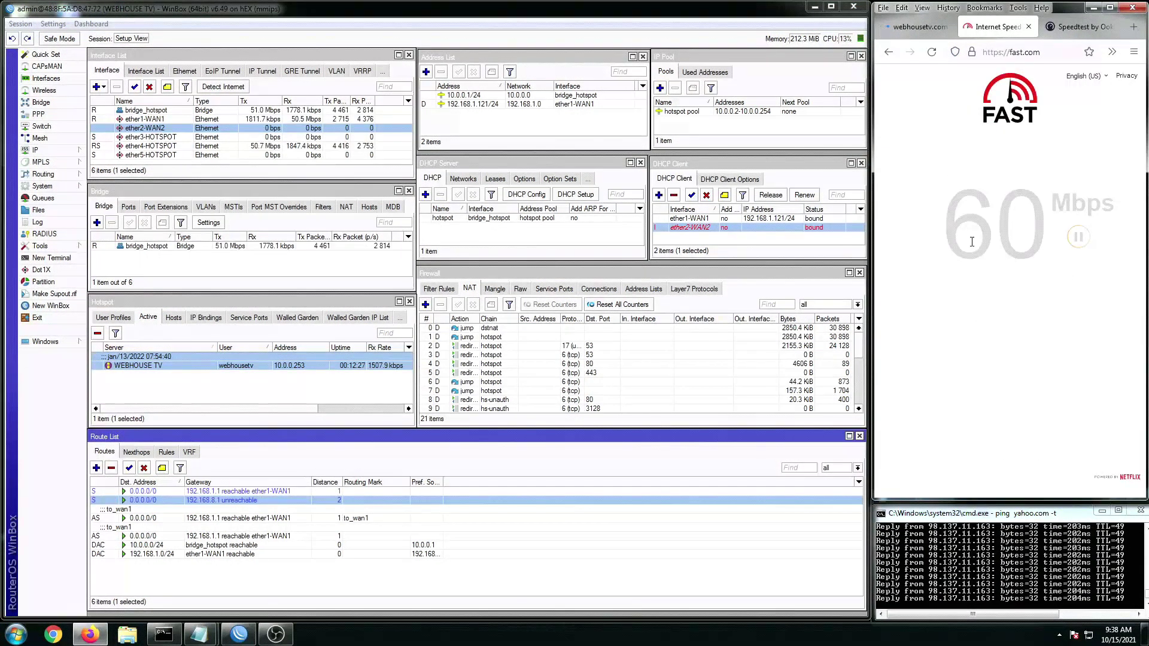
Step: Review the DHCP clients and run a new Speedtest over WAN1 alone, finishing at 25.70 Mbps
{"action": "left_click", "coordinate": [705, 220]}
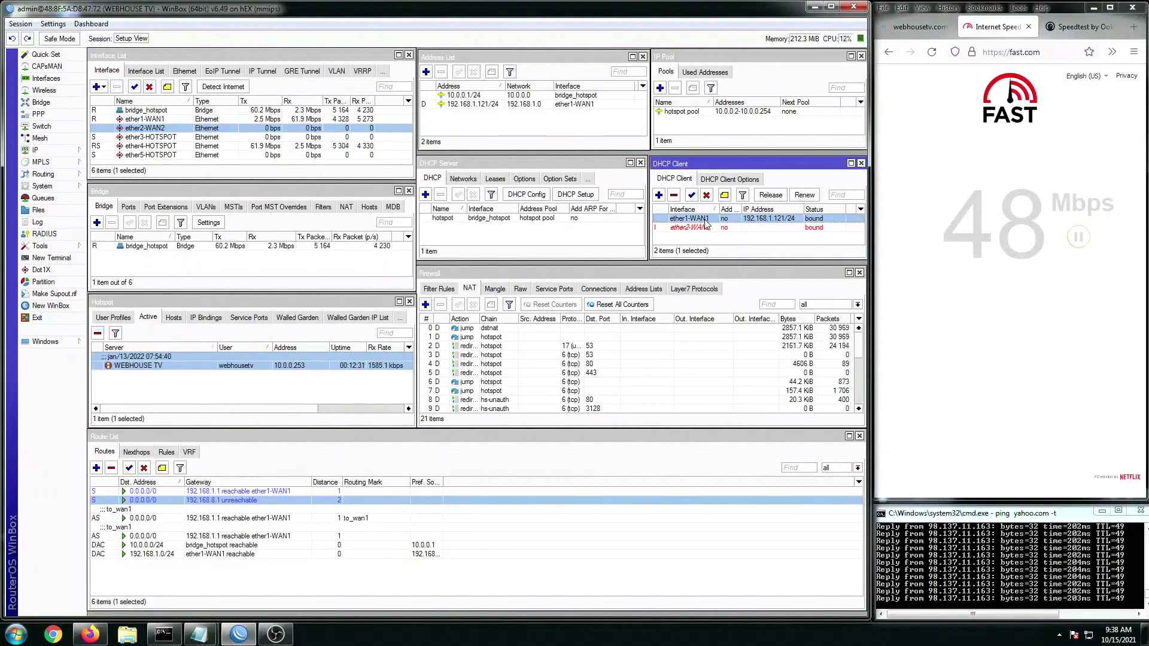
{"action": "left_click", "coordinate": [708, 230]}
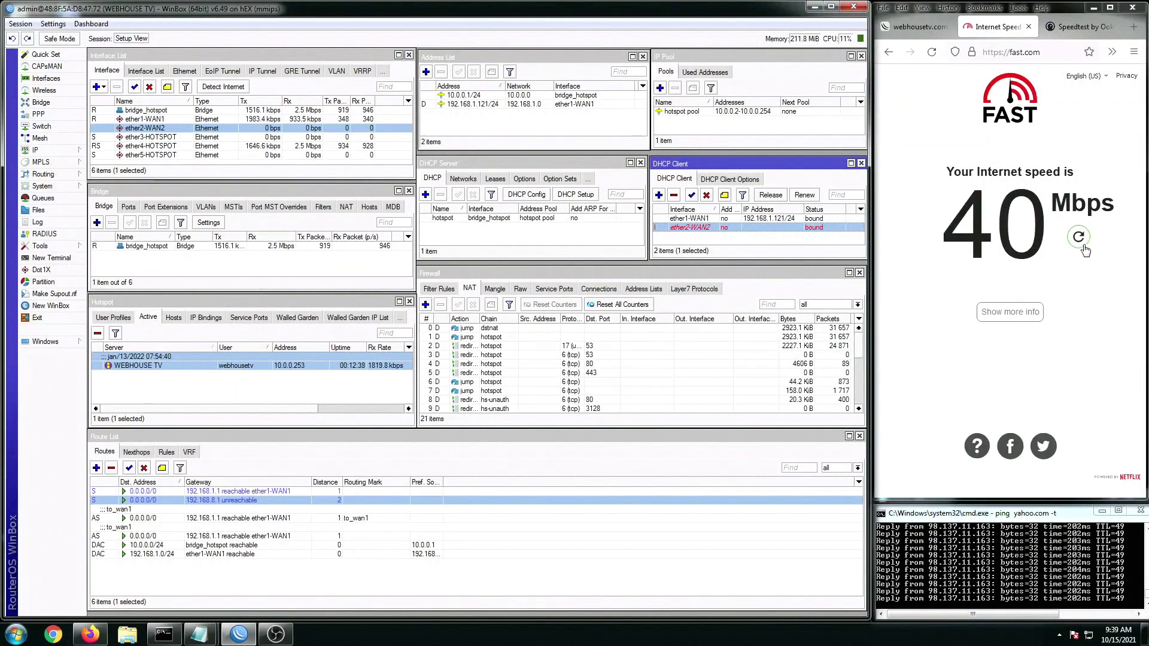
{"action": "left_click", "coordinate": [1080, 27]}
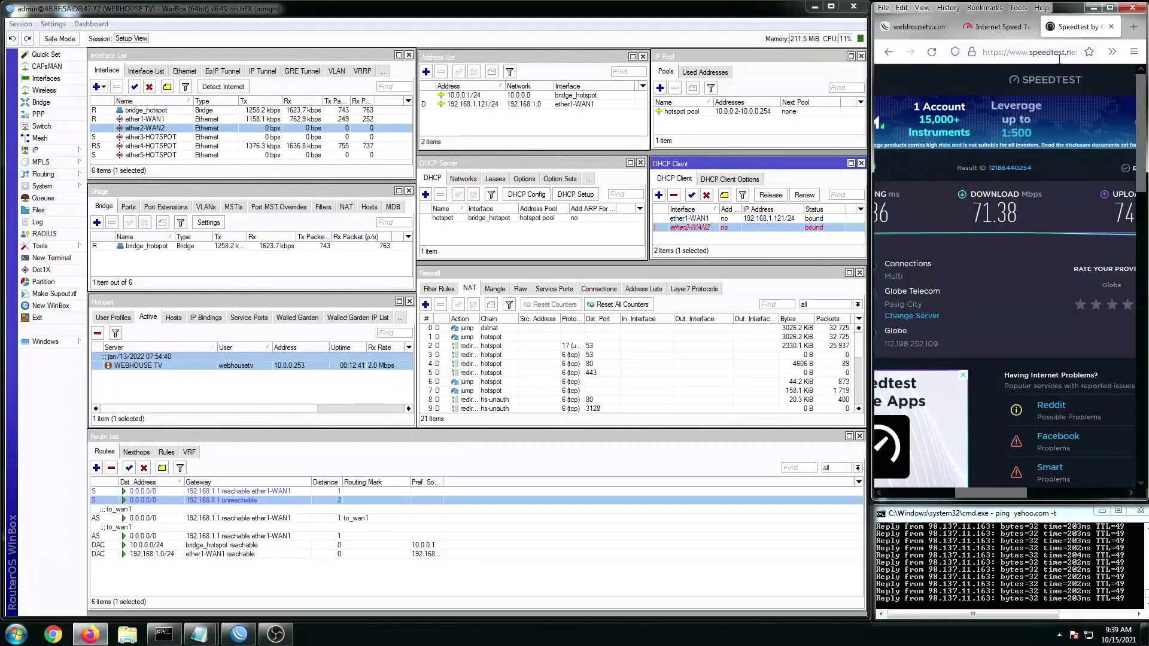
{"action": "left_click_drag", "start_coordinate": [996, 490], "coordinate": [971, 487]}
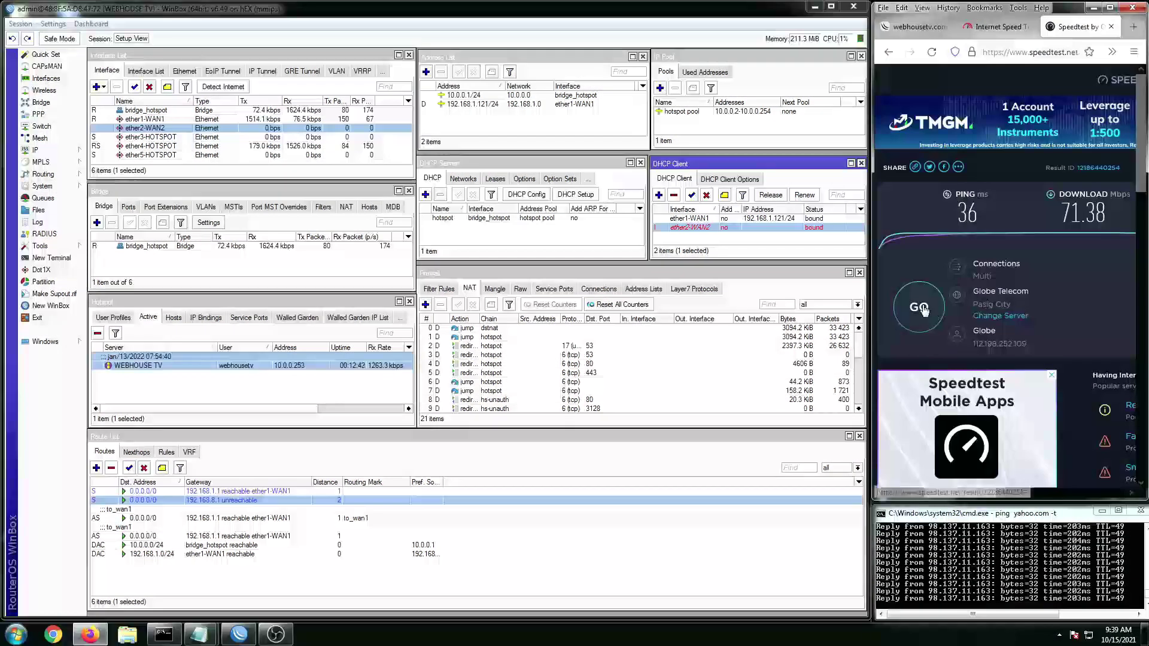
{"action": "left_click", "coordinate": [922, 308]}
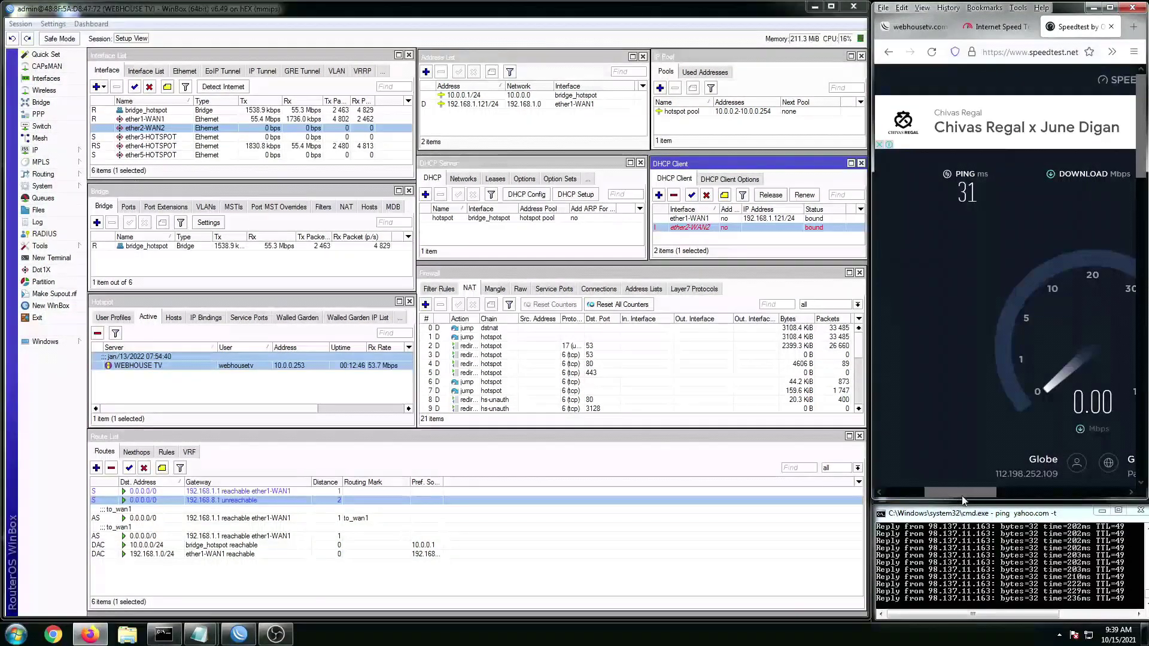
{"action": "left_click_drag", "start_coordinate": [963, 496], "coordinate": [978, 494]}
Step: Stop the yahoo.com ping, showing 0% packet loss, and minimize Command Prompt
{"action": "left_click", "coordinate": [966, 564]}
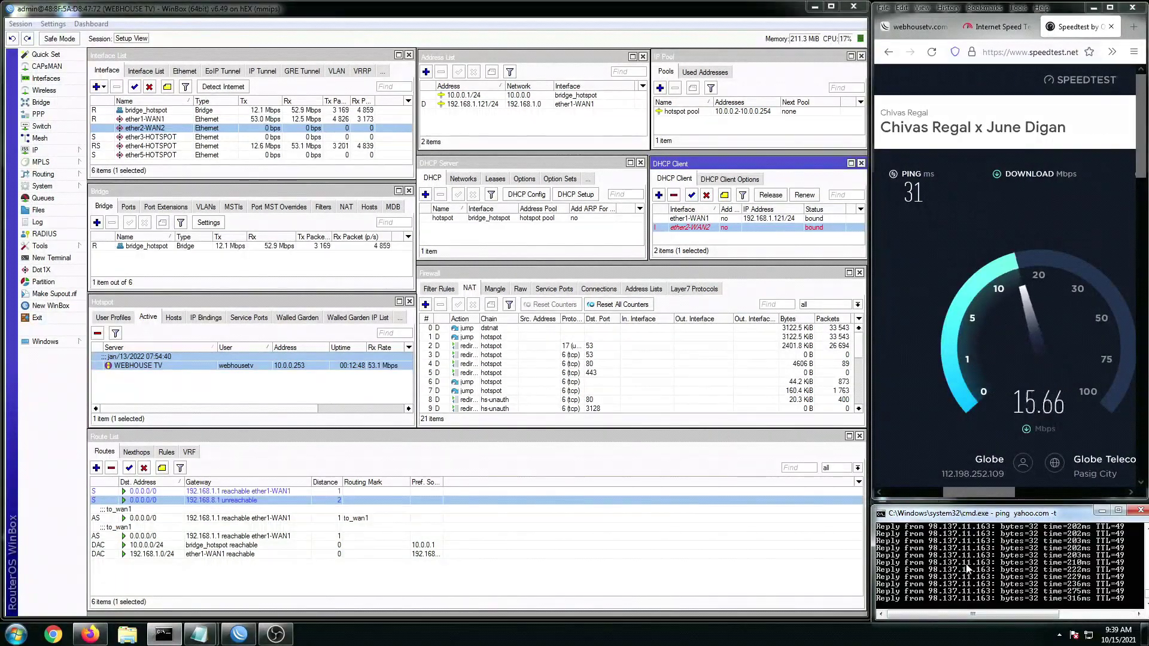
{"action": "key", "text": "ctrl+c"}
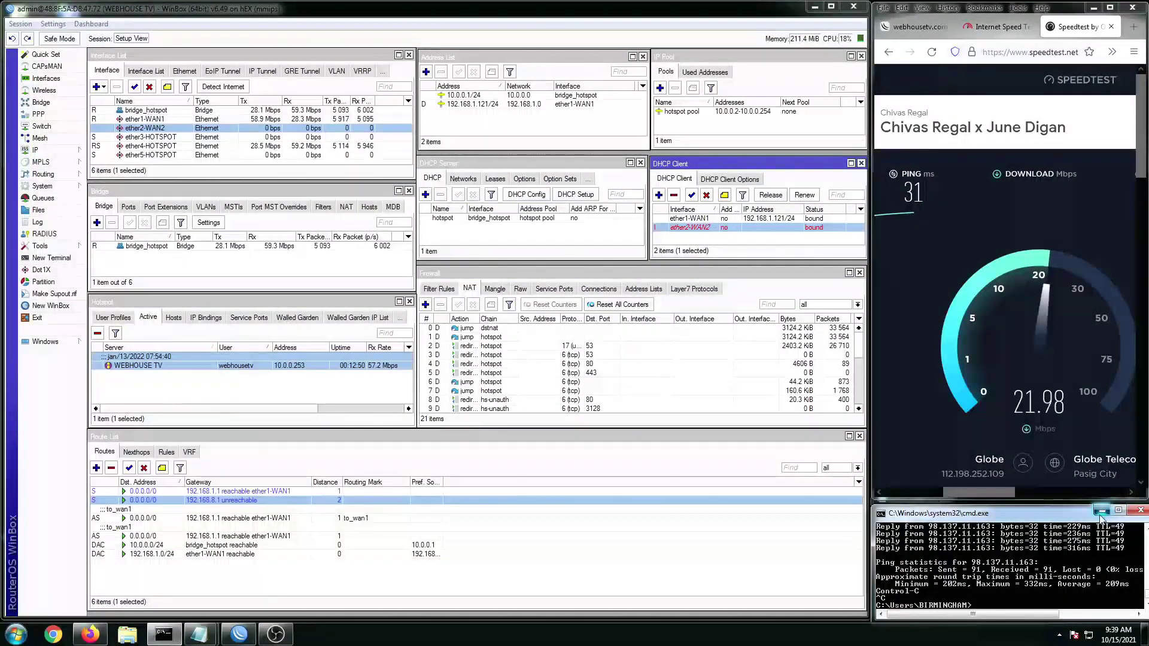
{"action": "left_click", "coordinate": [1101, 512]}
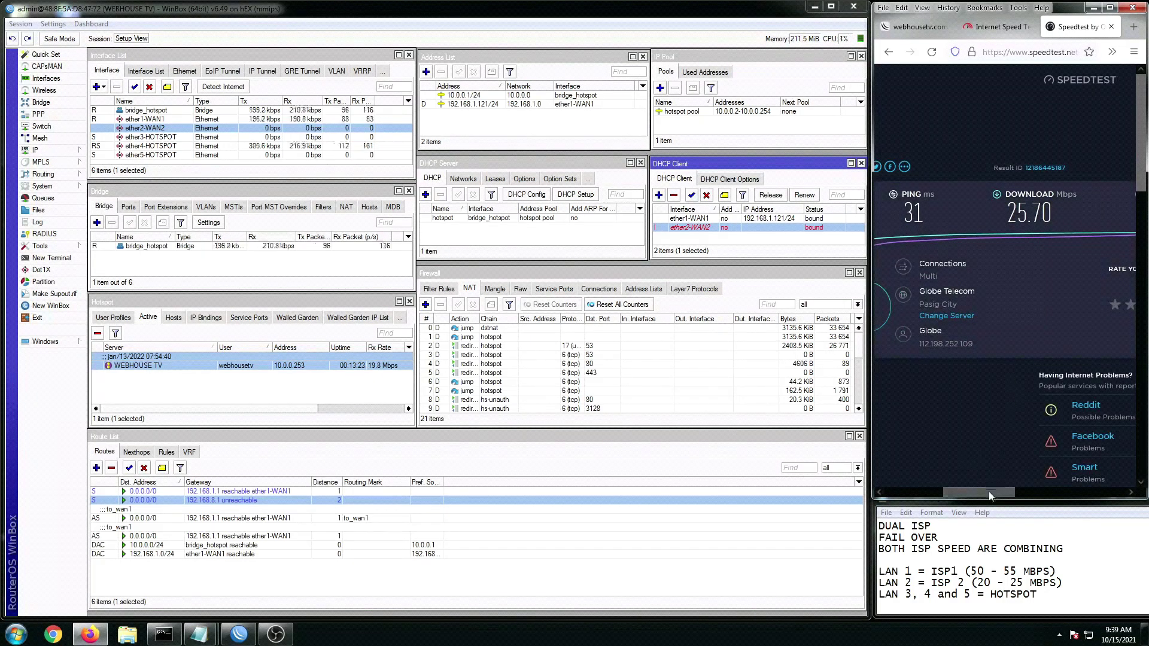
{"action": "left_click_drag", "start_coordinate": [988, 491], "coordinate": [1000, 490]}
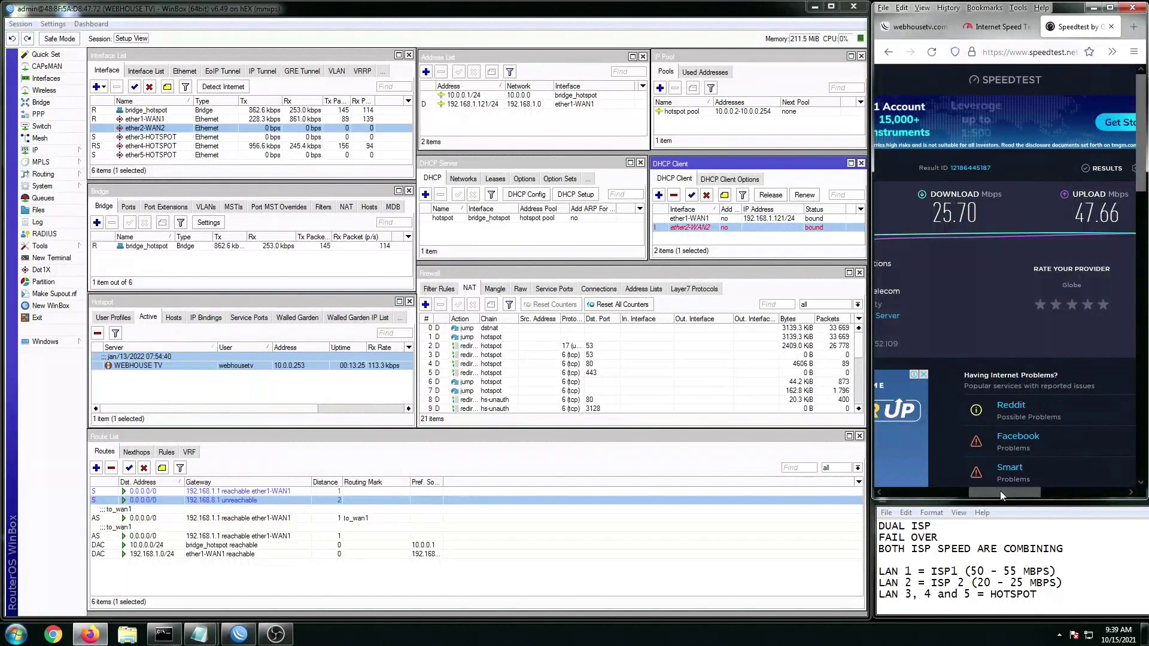
{"action": "left_click", "coordinate": [974, 581]}
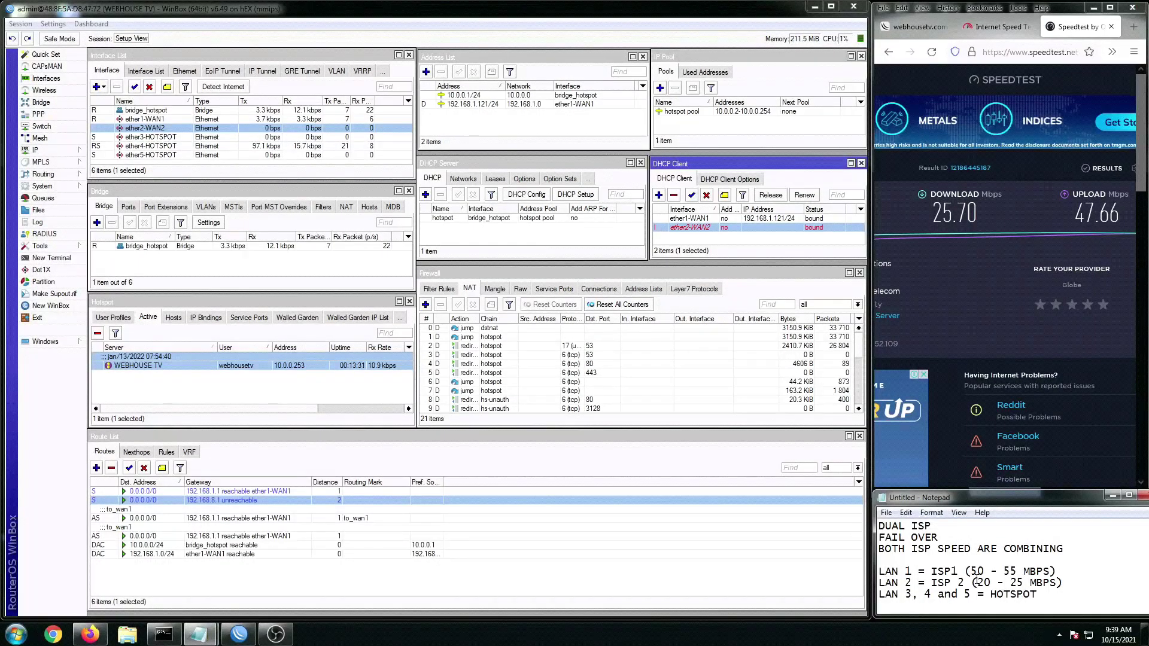
{"action": "left_click_drag", "start_coordinate": [939, 538], "coordinate": [894, 538]}
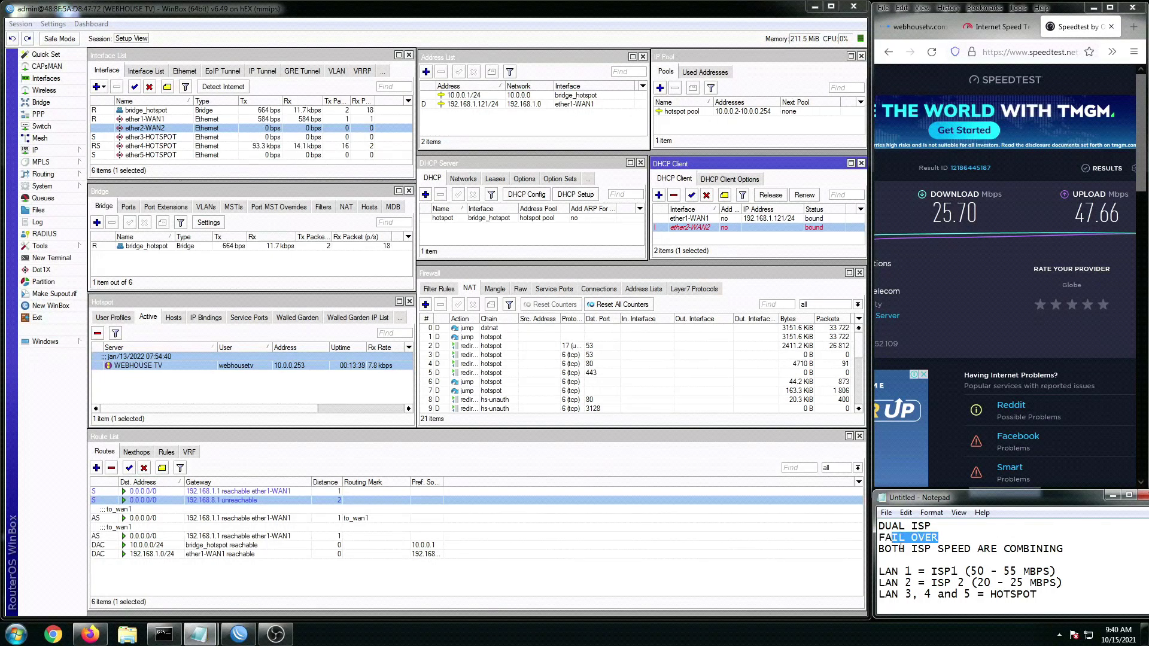
{"action": "left_click", "coordinate": [940, 585]}
{"action": "left_click_drag", "start_coordinate": [879, 573], "coordinate": [933, 584]}
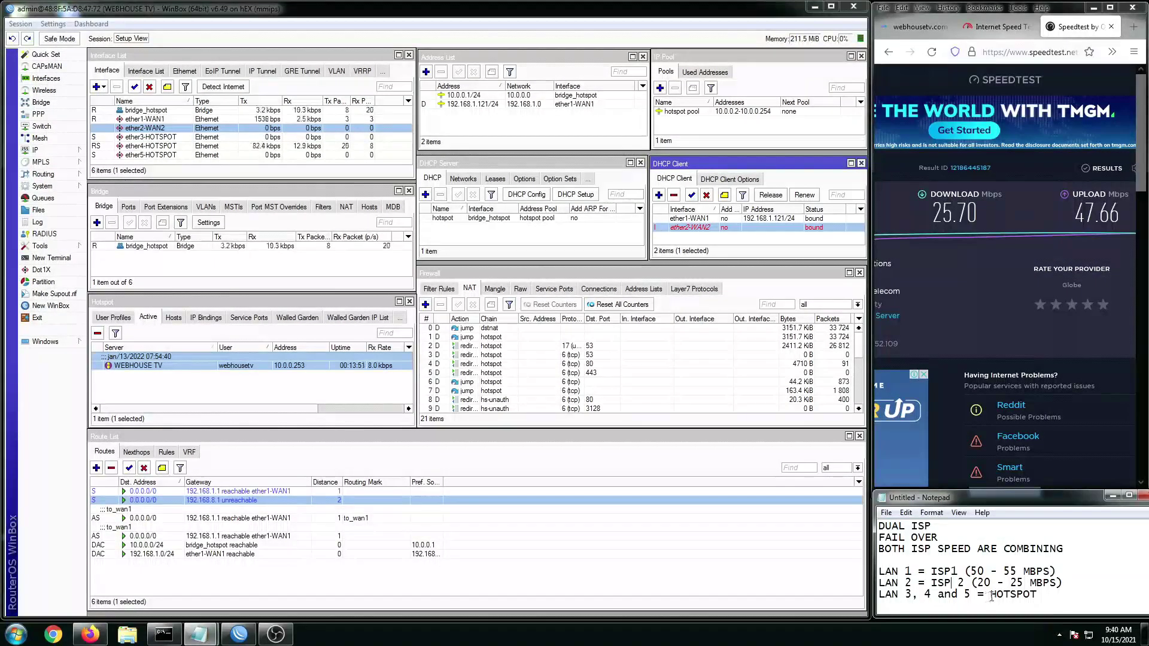
{"action": "left_click_drag", "start_coordinate": [991, 596], "coordinate": [1035, 596]}
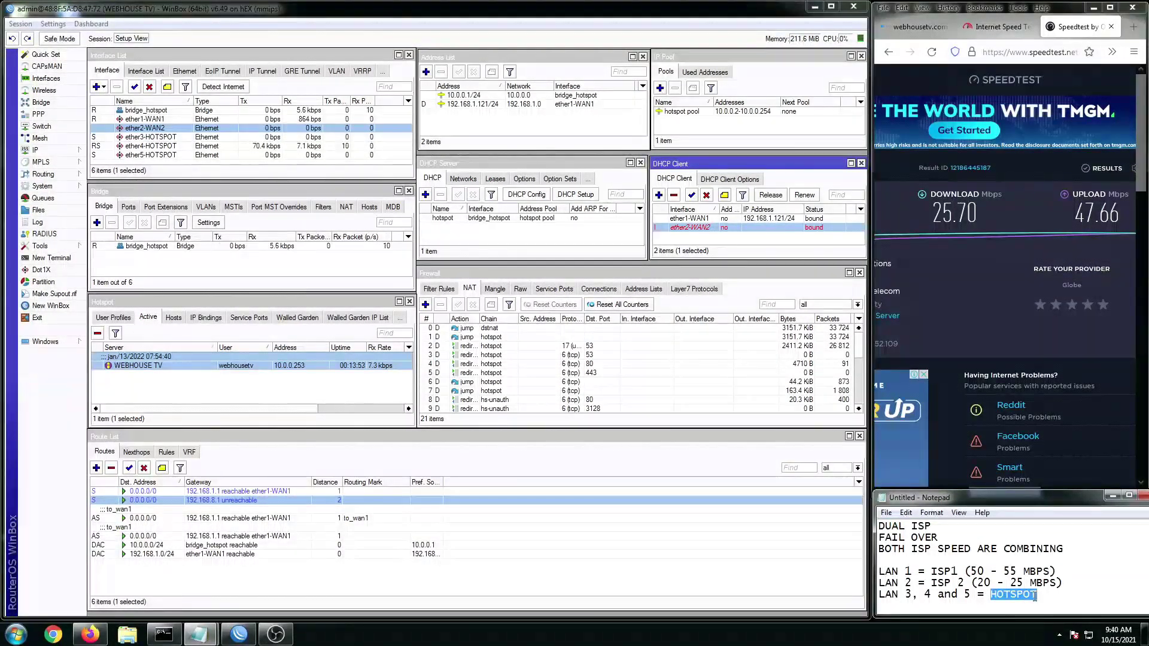